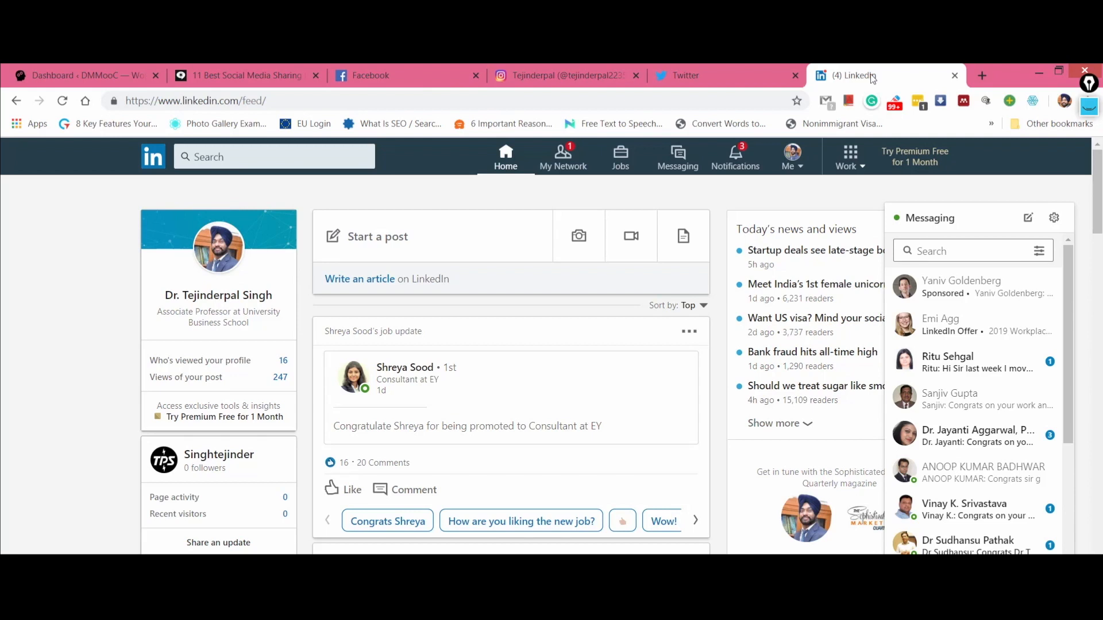
- Examine the floating share bar on the Blogging Wizard plugins article, including how it collapses and expands
click(250, 73)
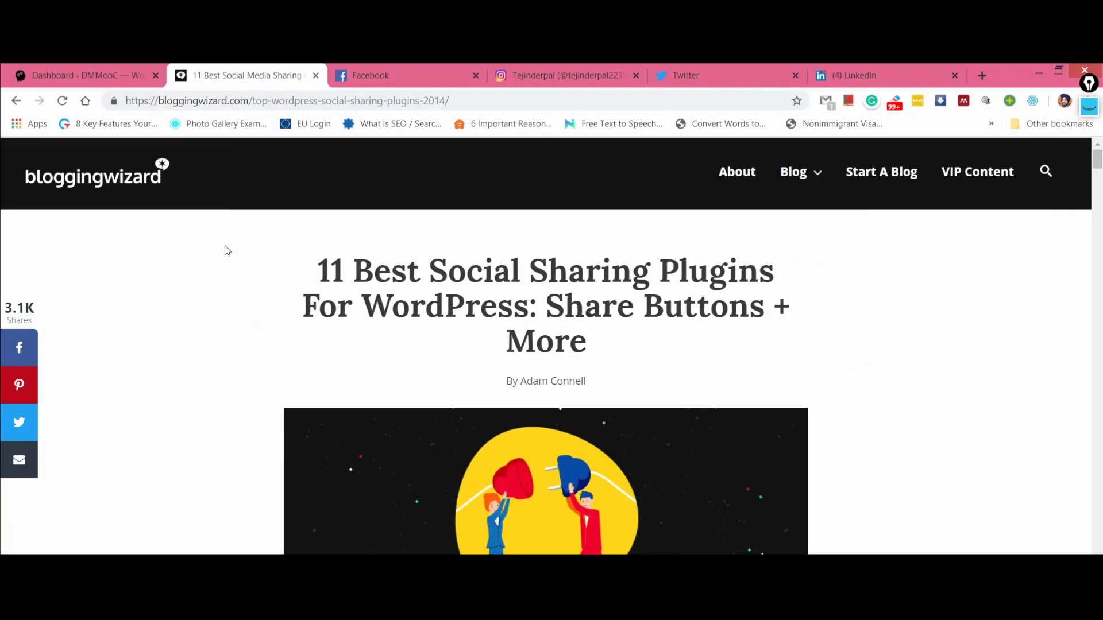
scroll(225, 246, down, 4)
scroll(225, 246, down, 2)
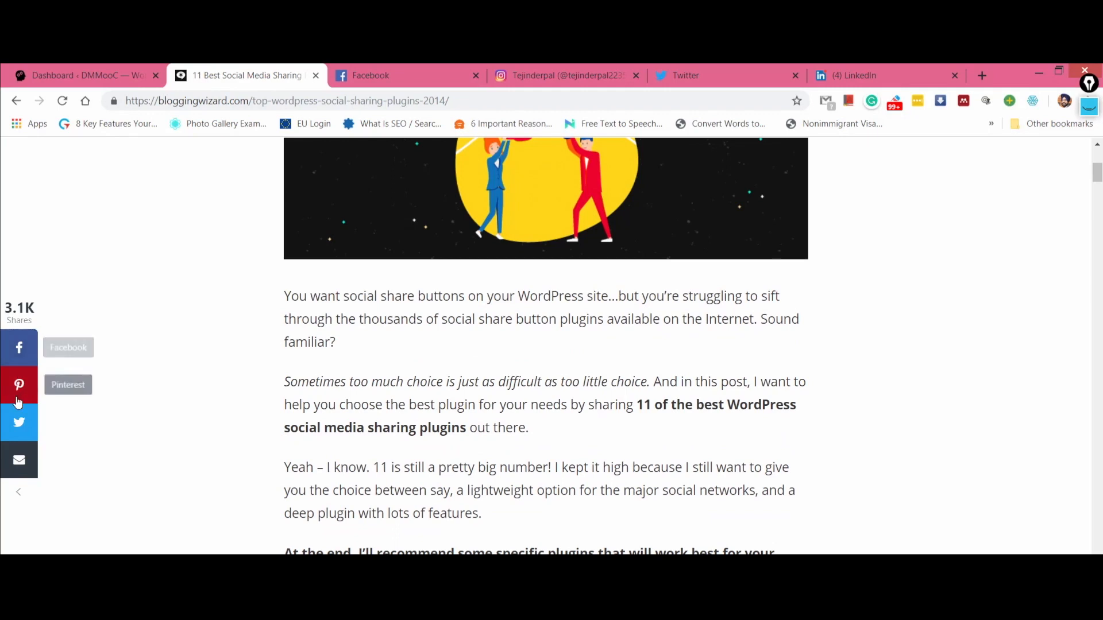
click(22, 496)
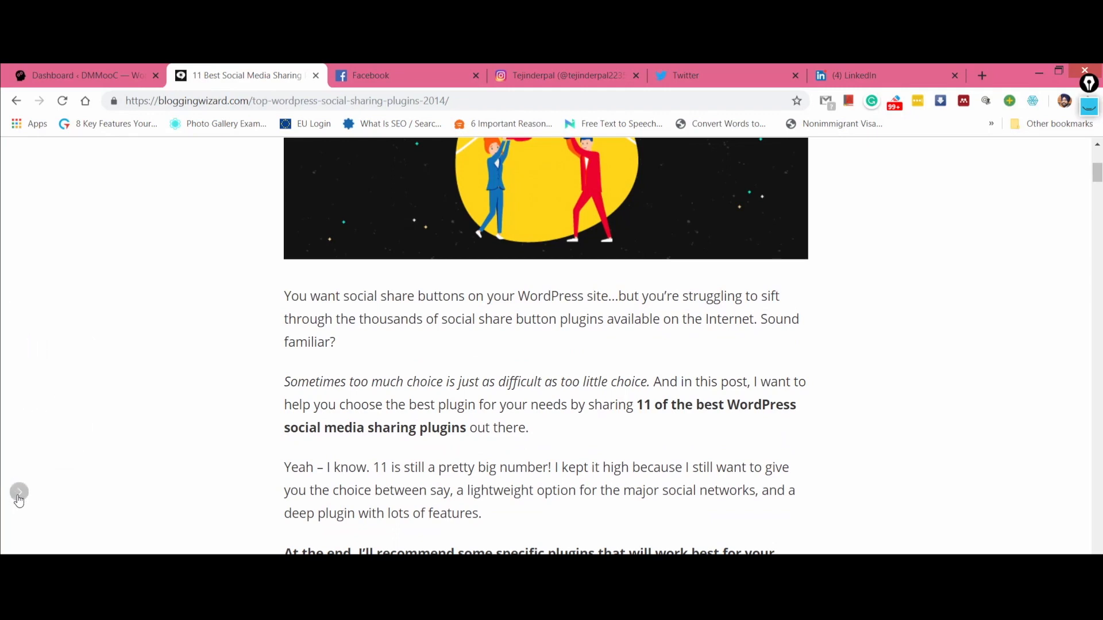
click(18, 498)
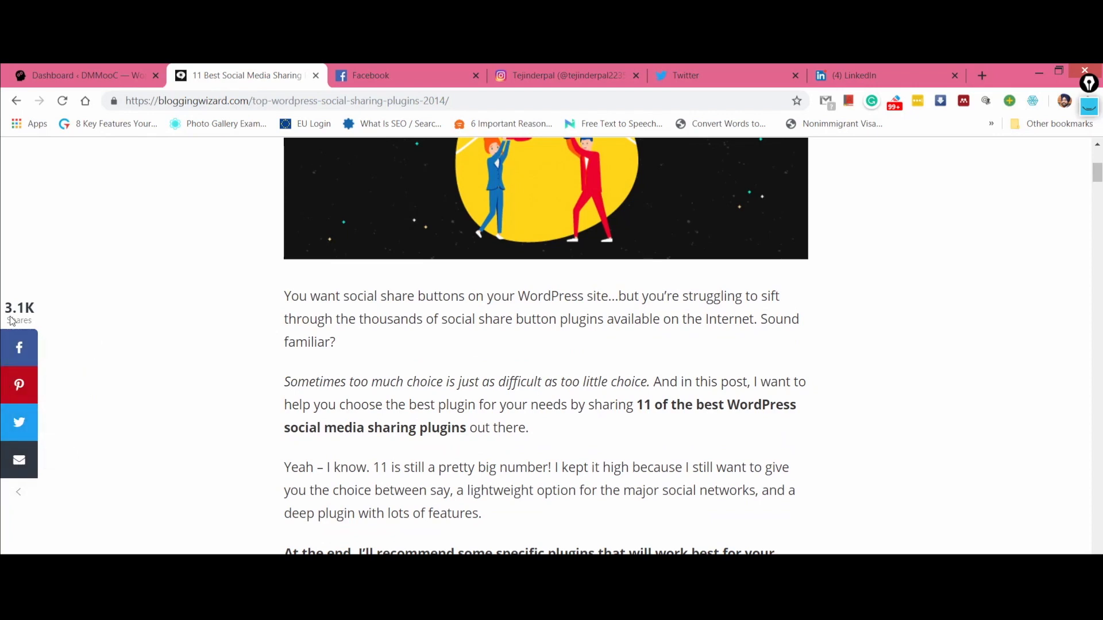
- Return to the DMMooC WordPress dashboard, open Social Snap's About page and review the plugin's features
click(83, 75)
click(545, 370)
click(551, 370)
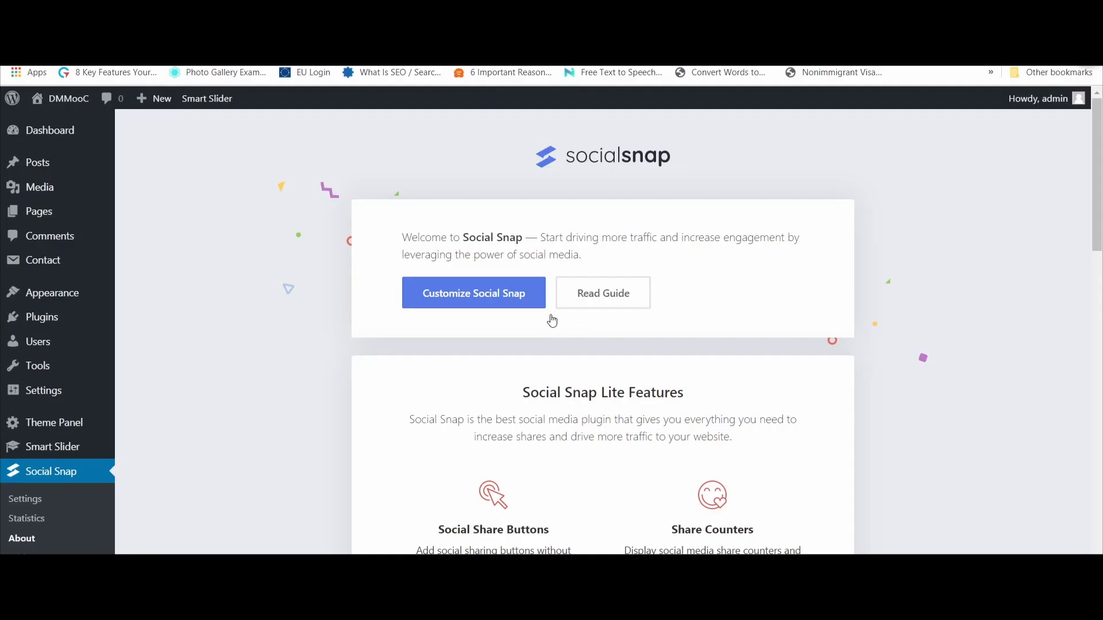
scroll(552, 319, down, 10)
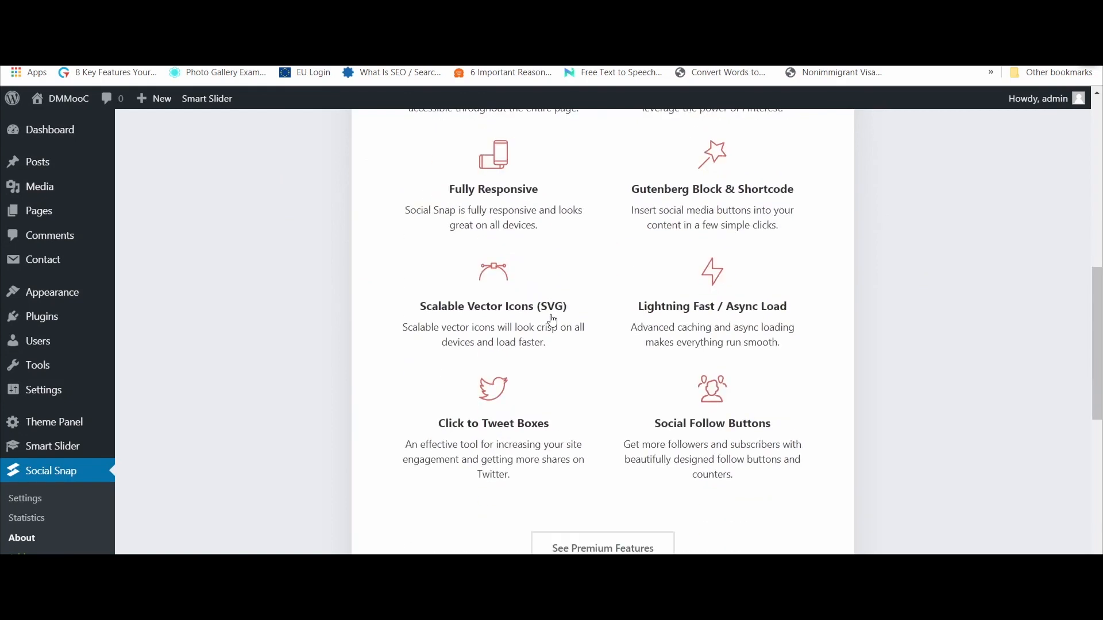
- Open Social Snap's settings and go to the Manage Networks section under Social Sharing
click(20, 504)
click(206, 454)
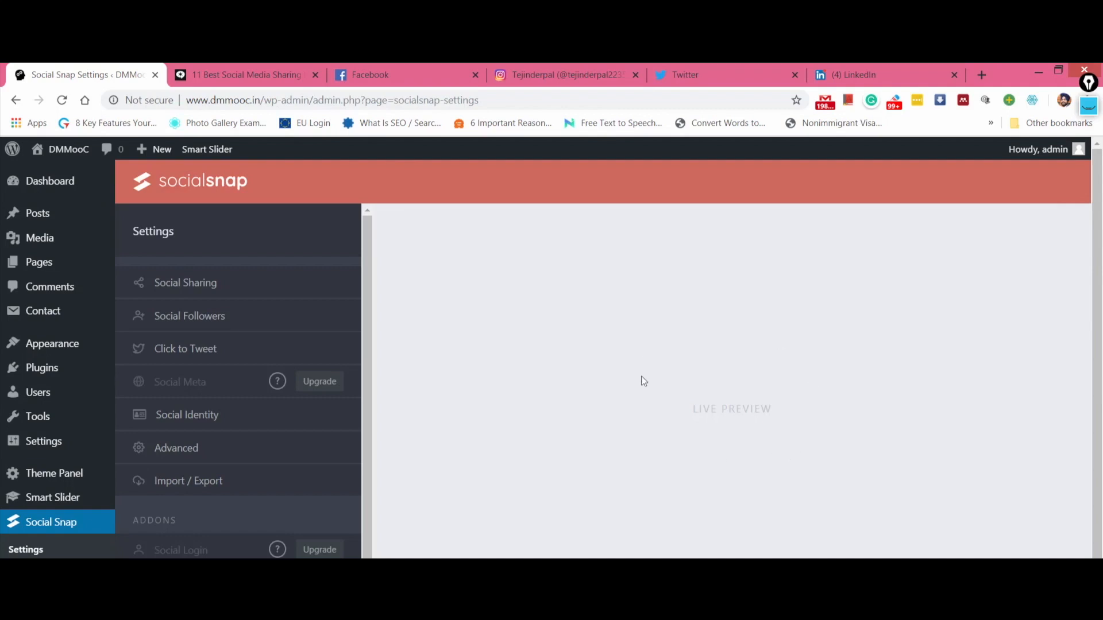
click(197, 292)
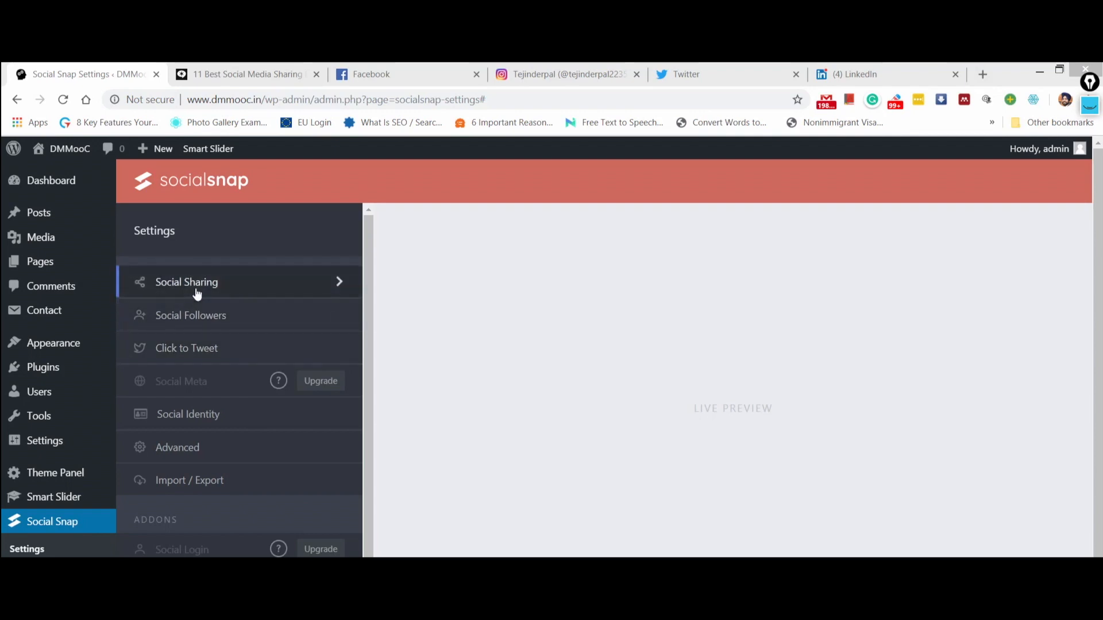
click(197, 293)
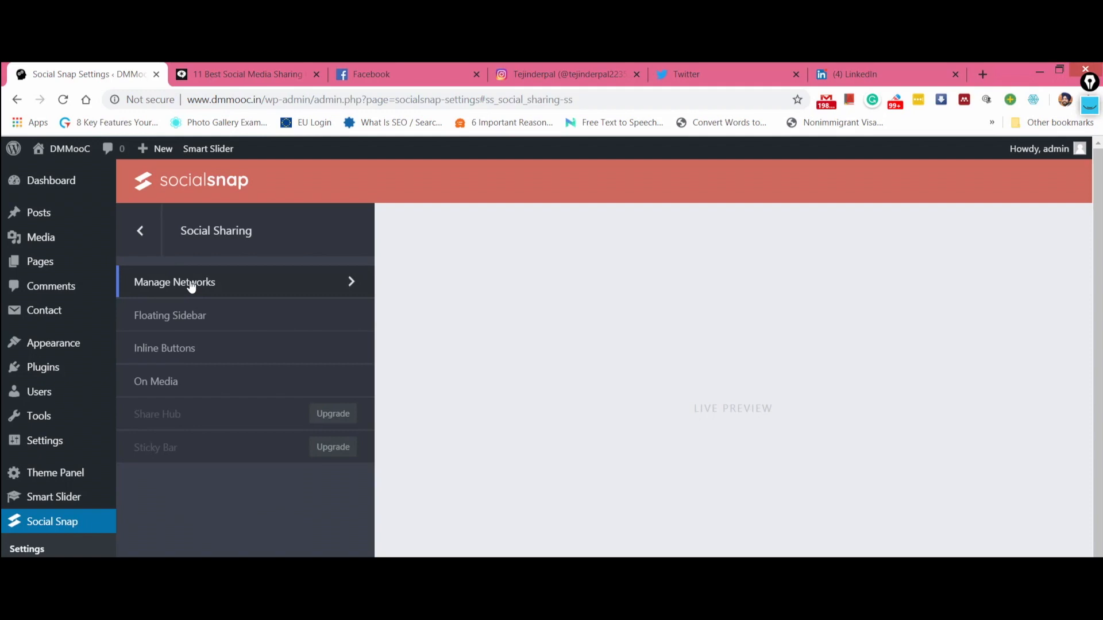
click(191, 285)
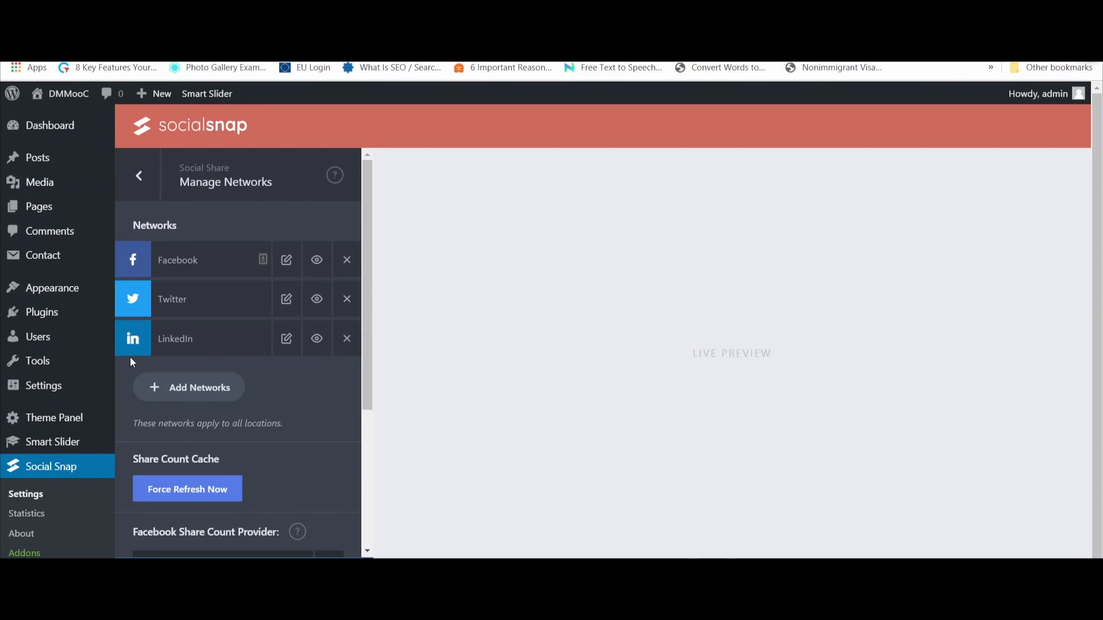
- Try adding the Print and Email share networks, and remove both from the networks list
click(192, 394)
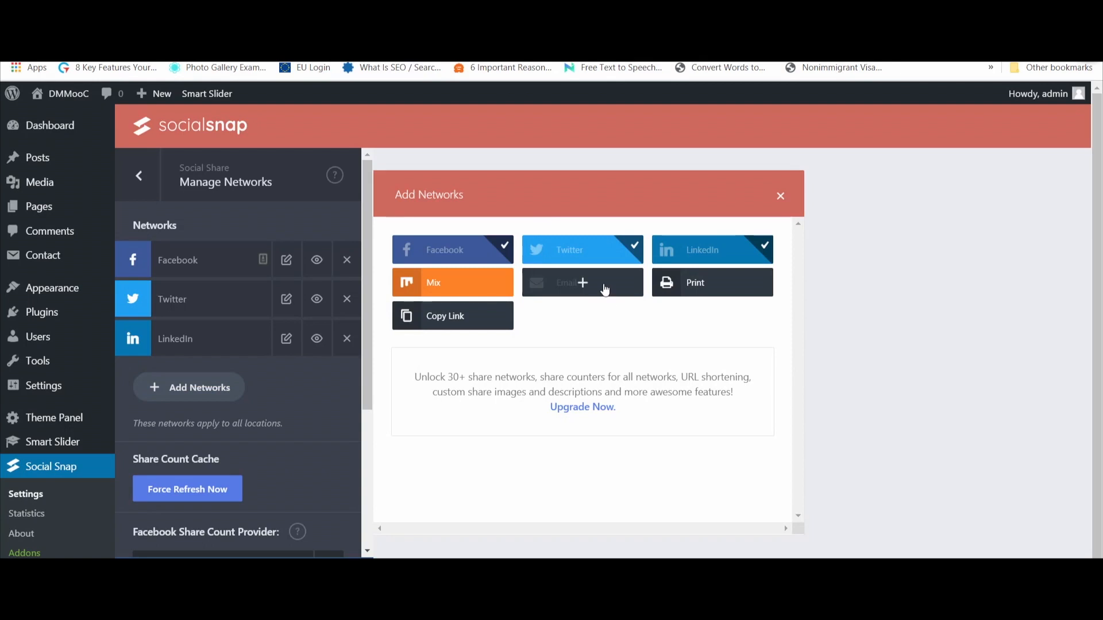
click(710, 287)
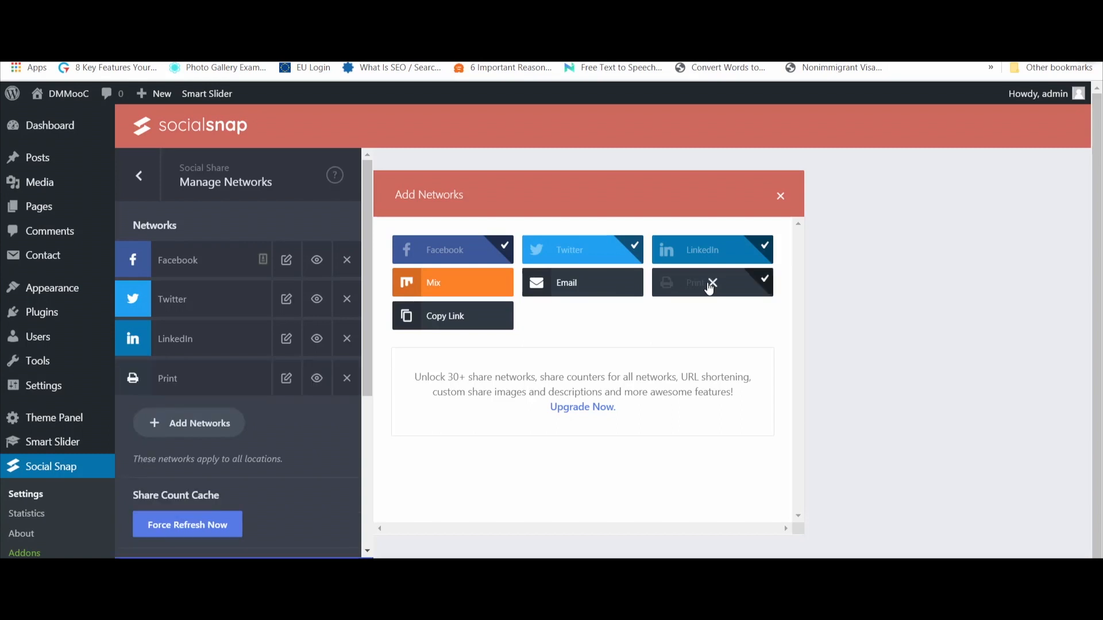
click(583, 286)
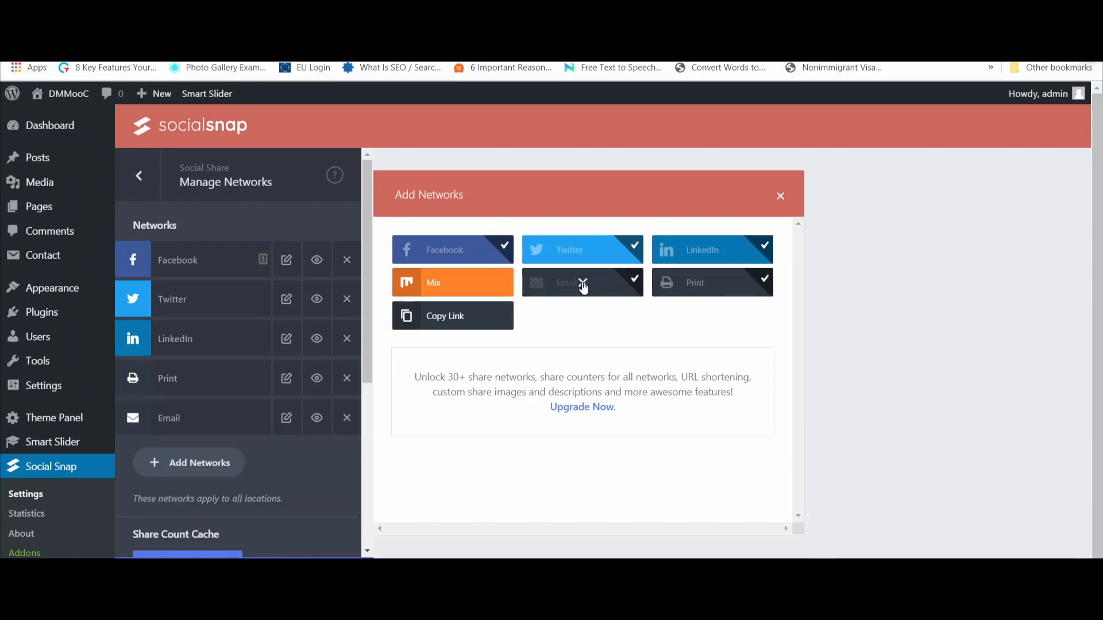
click(352, 383)
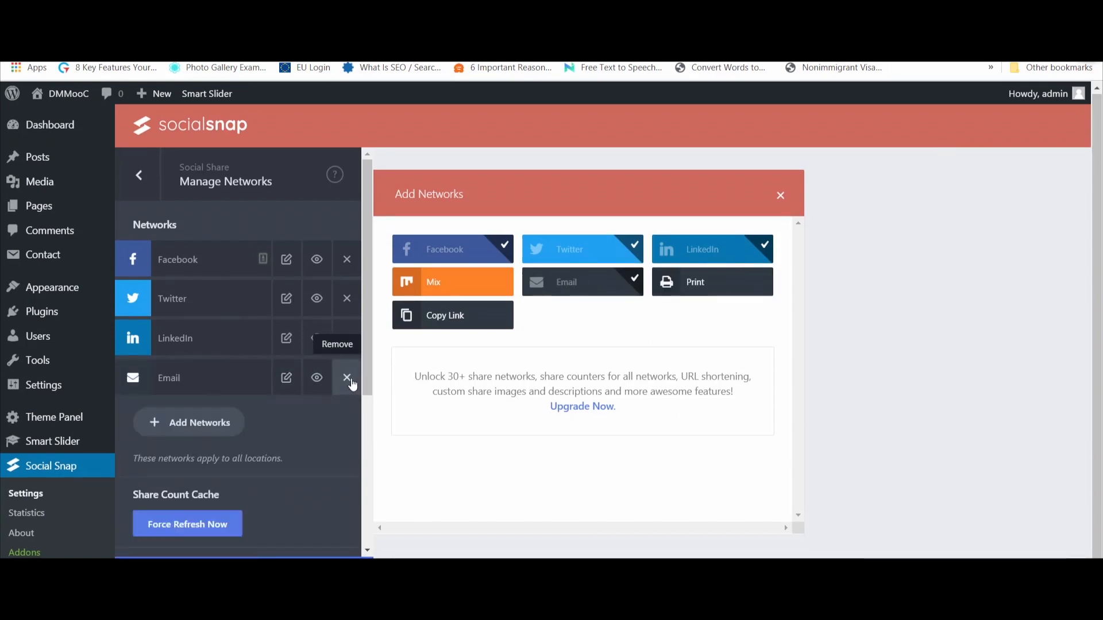
click(347, 379)
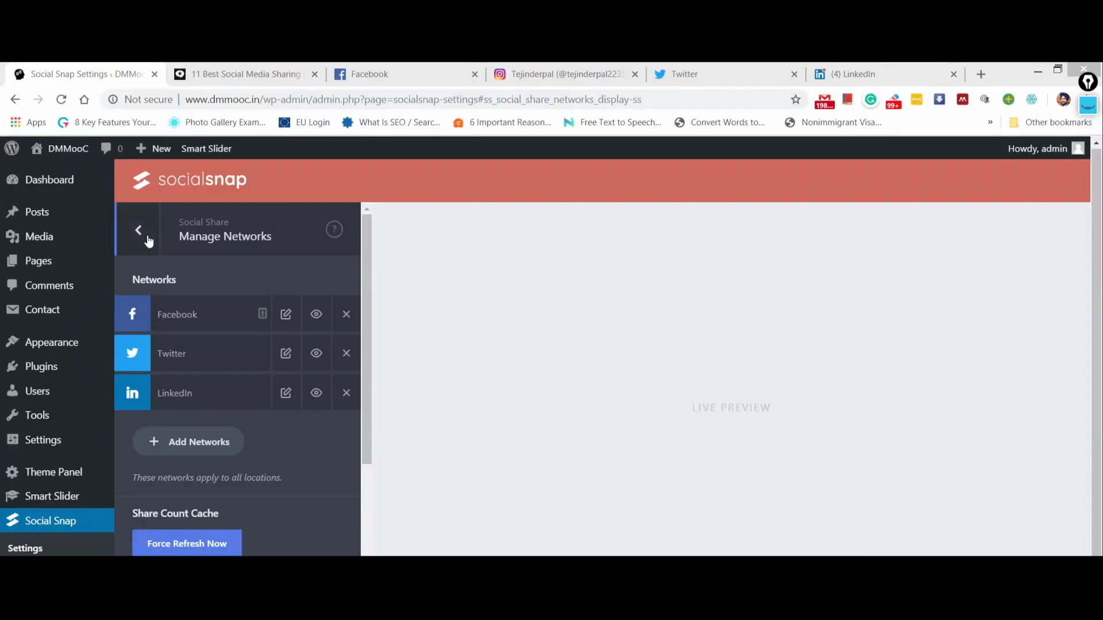
- In the Floating Sidebar settings, preview the right position, keep Left Sidebar, and set the button shape to Rectangle
click(145, 183)
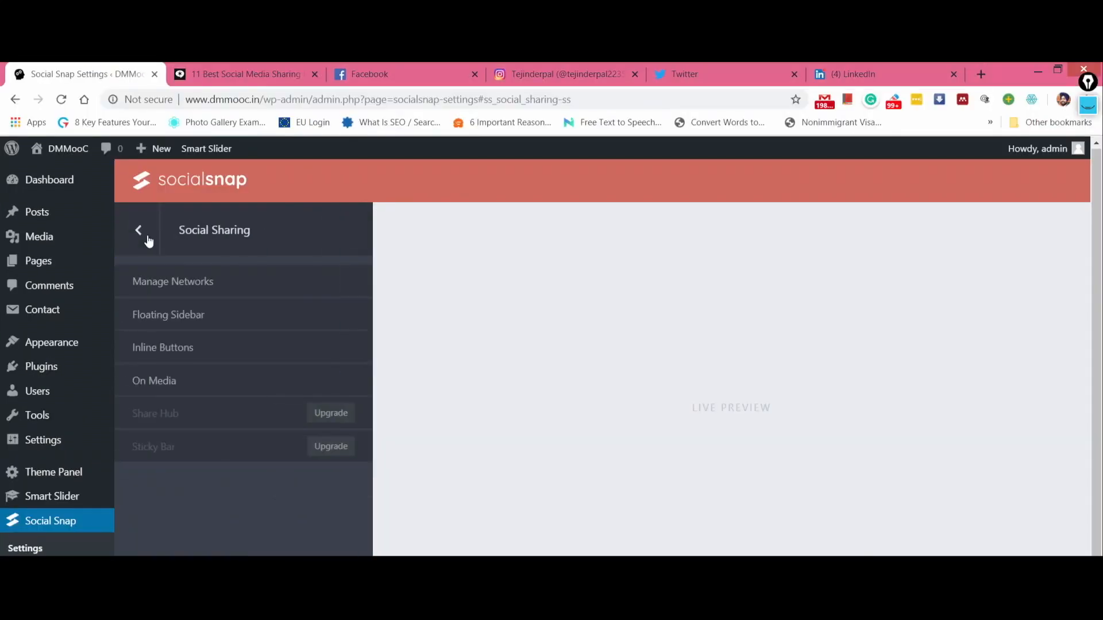
click(160, 316)
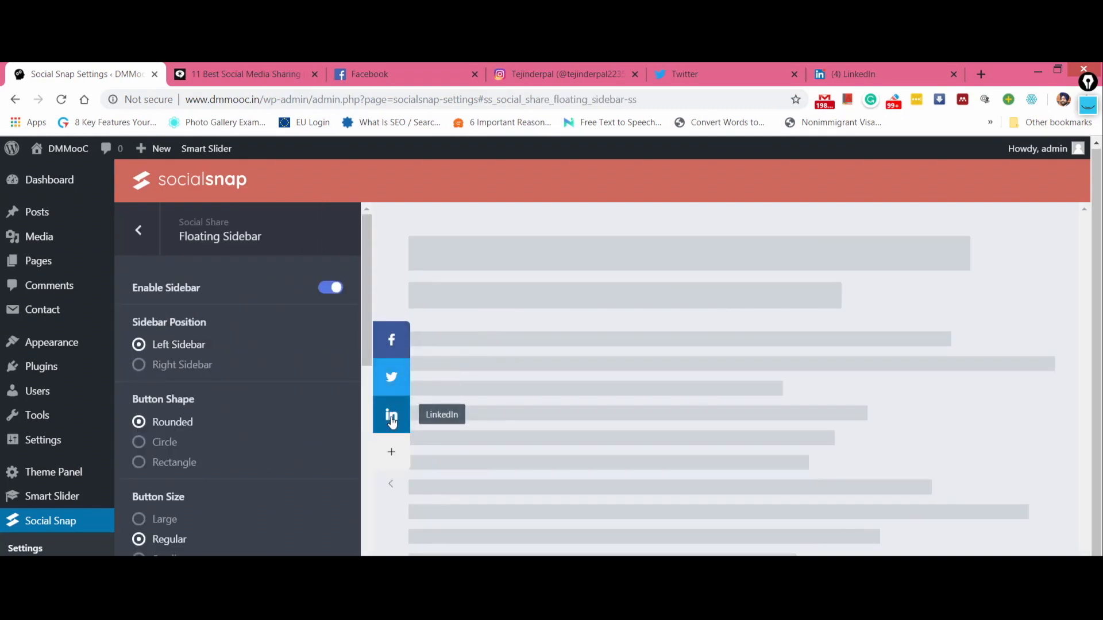
click(142, 370)
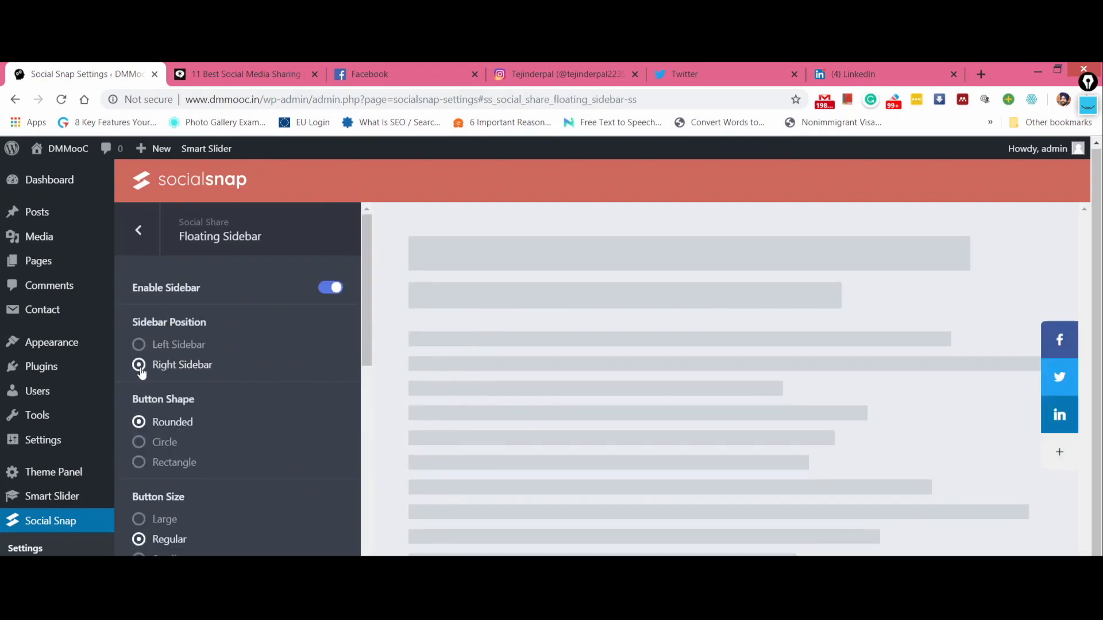
click(149, 346)
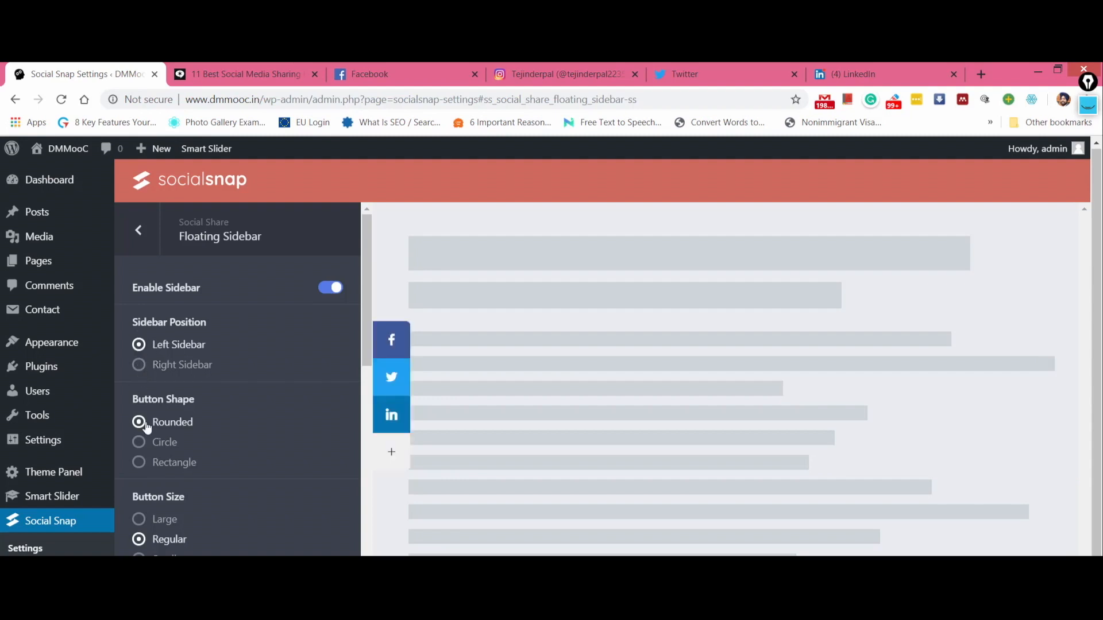
click(139, 446)
click(145, 469)
- Compare the floating sidebar's button sizes, keep Regular, and exclude Home so that it displays only on posts
scroll(145, 468, down, 1)
click(139, 447)
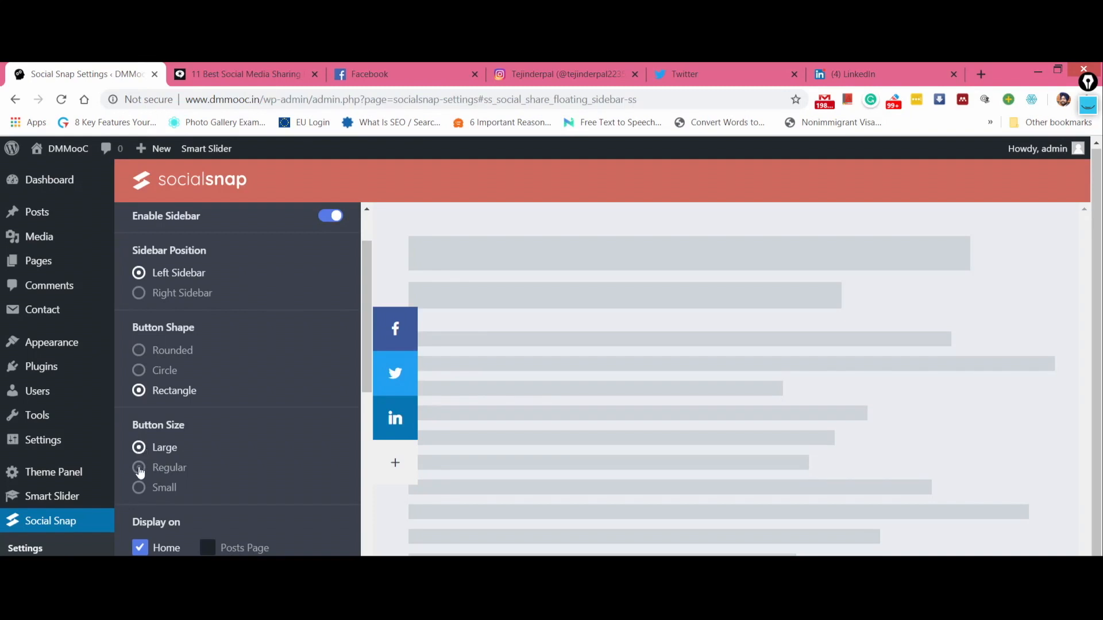
click(139, 468)
click(138, 487)
click(138, 468)
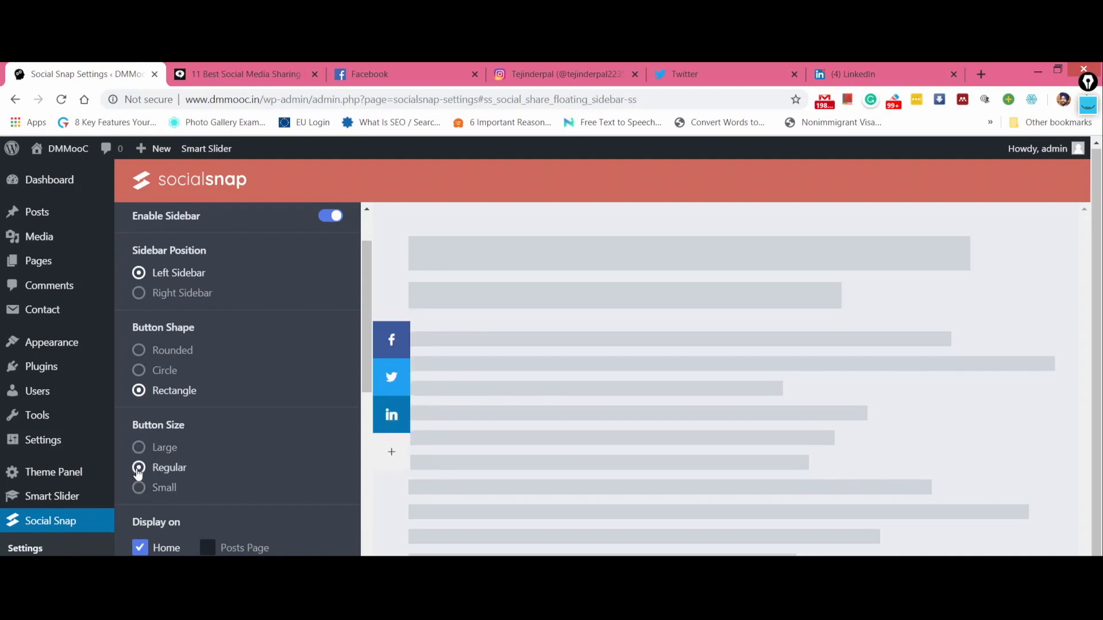
scroll(137, 474, down, 2)
click(145, 409)
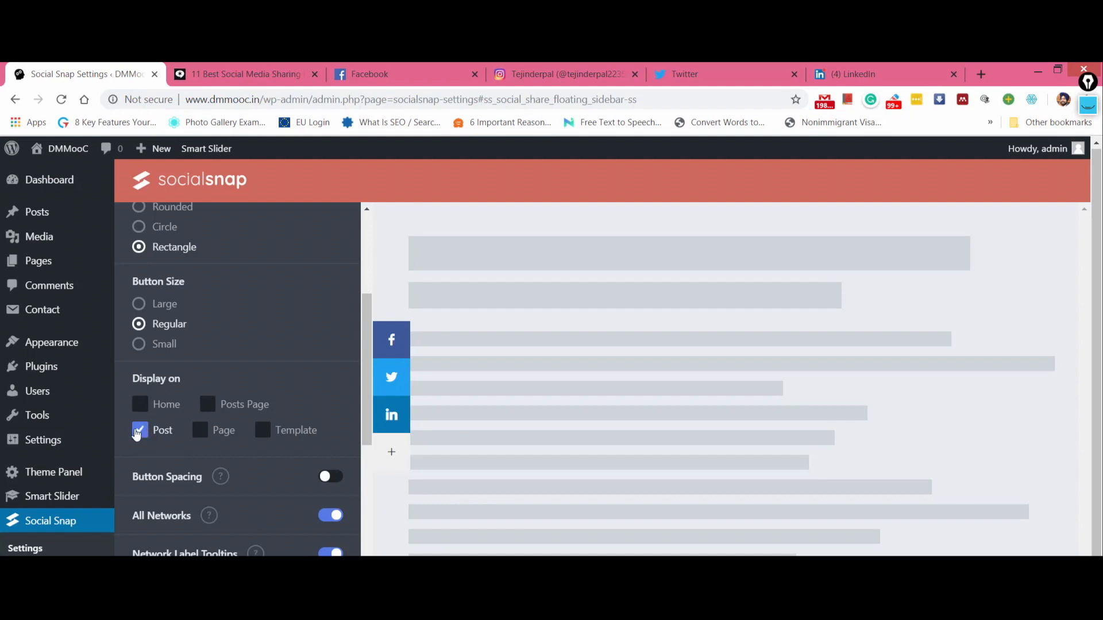
- Try the Button Spacing and Network Label Tooltips options and restore their original states
click(337, 479)
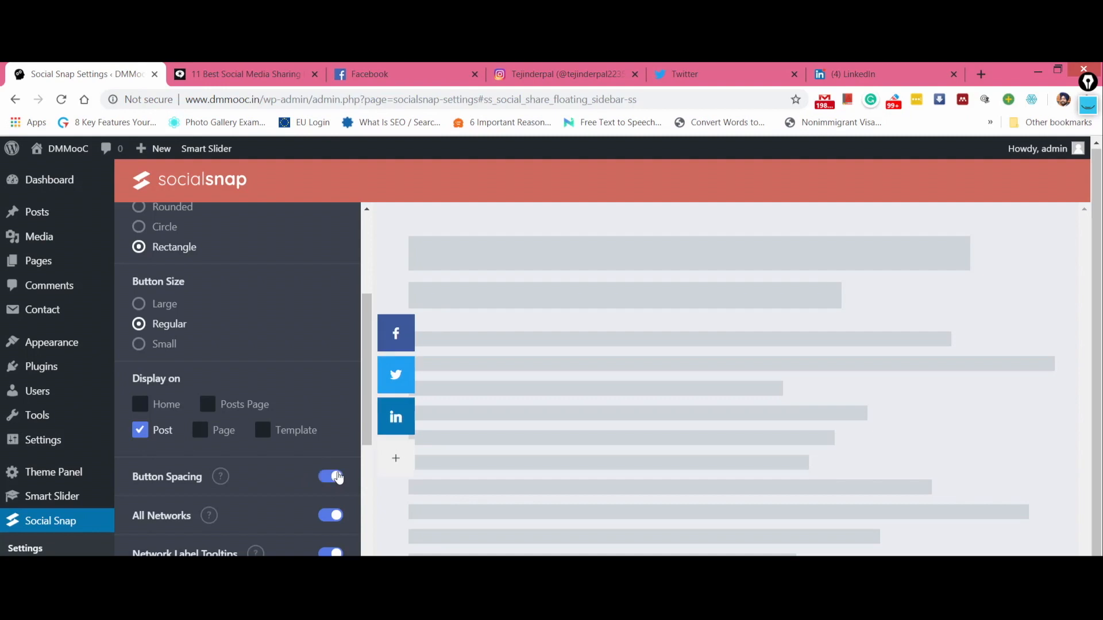
click(324, 484)
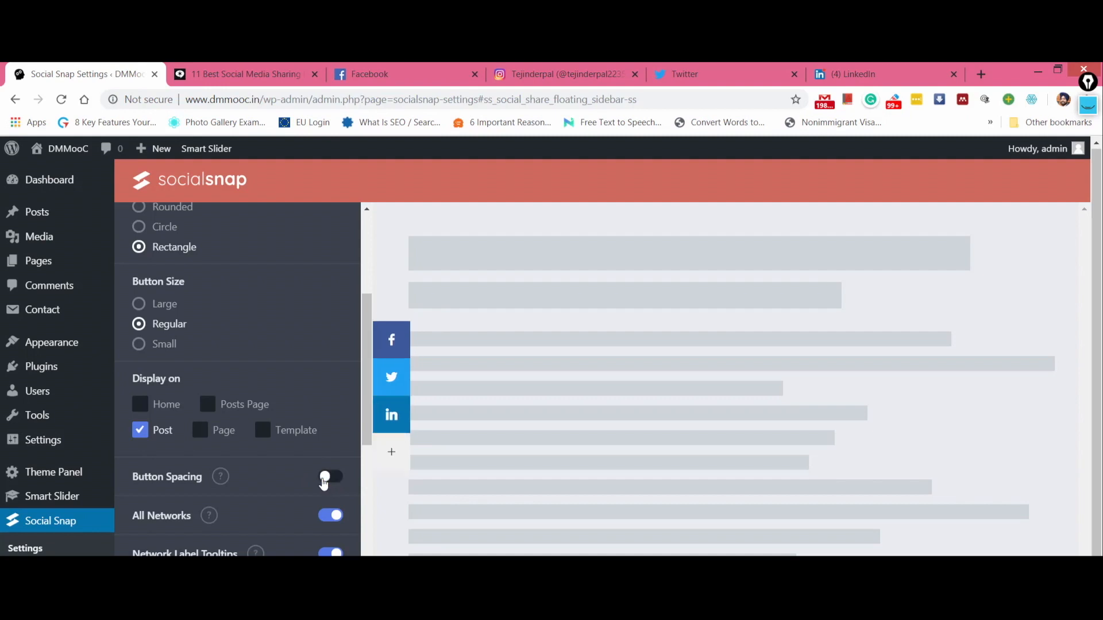
scroll(324, 484, down, 1)
click(324, 485)
click(315, 487)
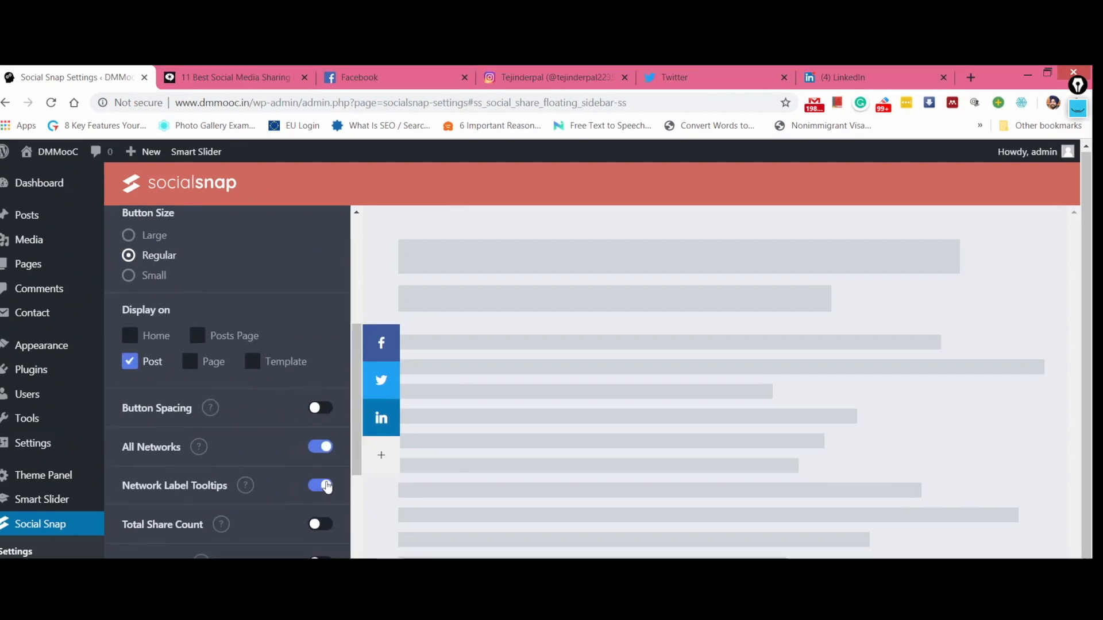
- Enable Total Share Count and Share Counts for the floating sidebar and save the settings
scroll(322, 460, down, 1)
click(321, 454)
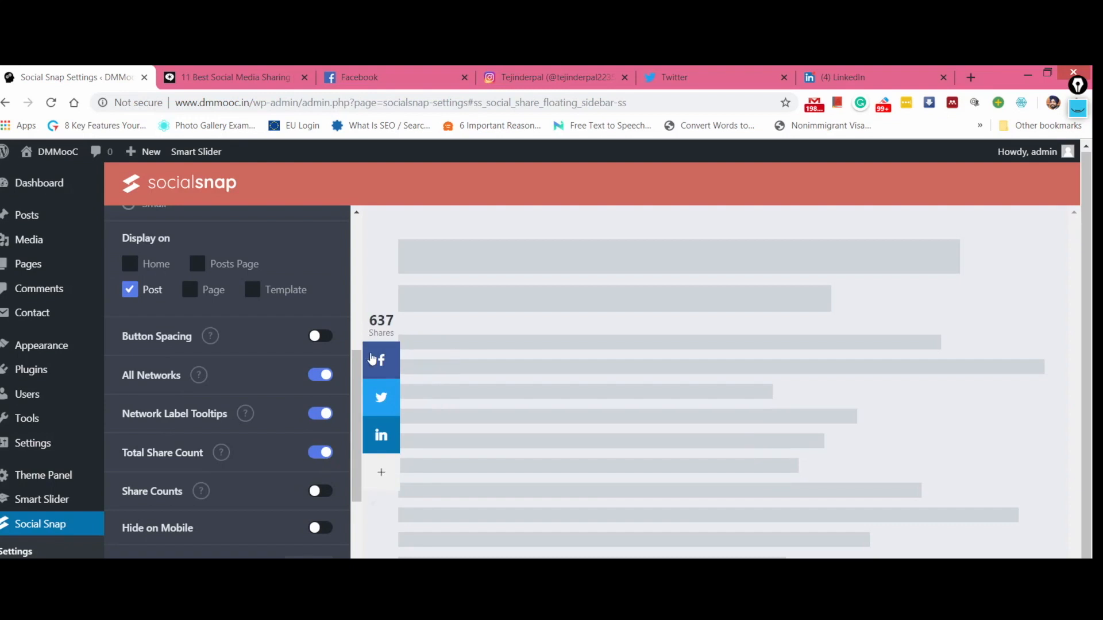
click(317, 493)
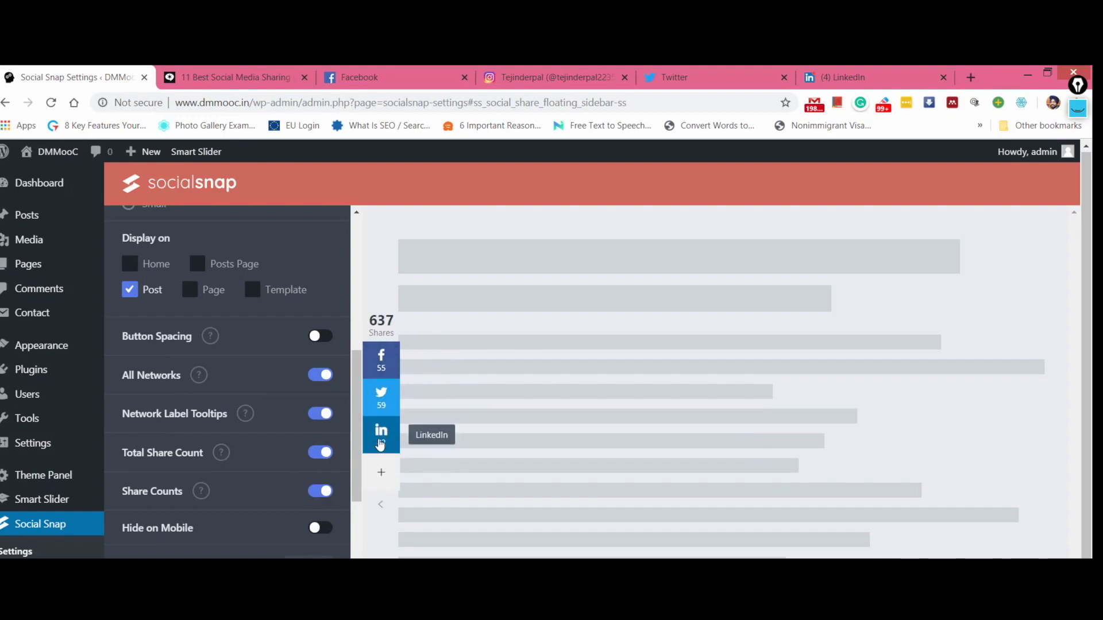
scroll(241, 508, down, 4)
click(256, 545)
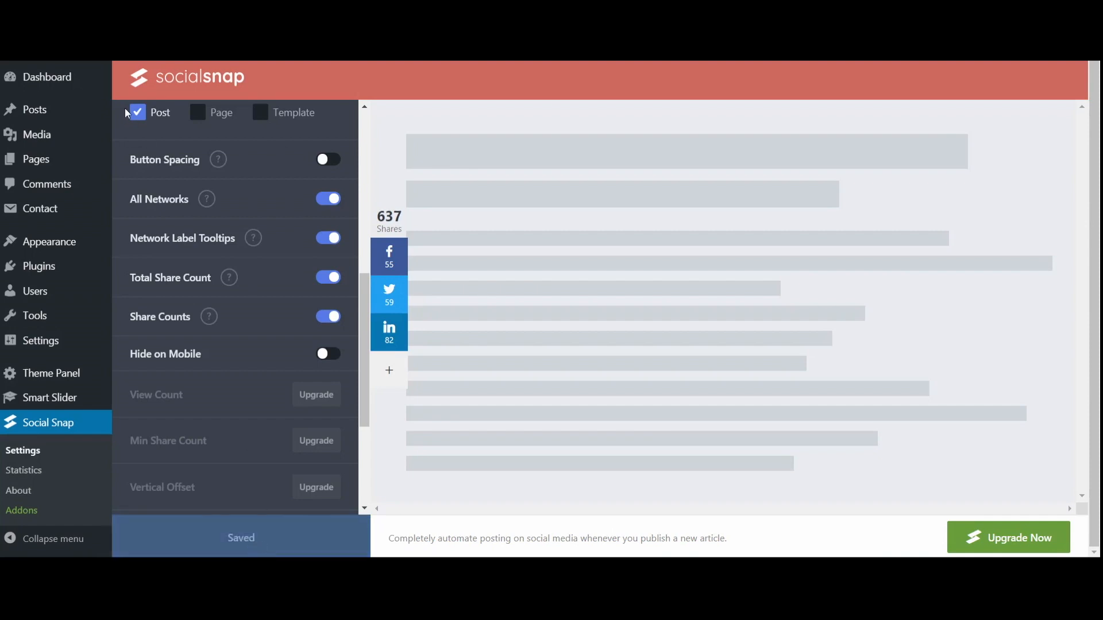
- Open the DMMooC site in a new tab and examine the share bar on the "Twitter Marketing: How can I use it" post
right_click(61, 72)
click(93, 84)
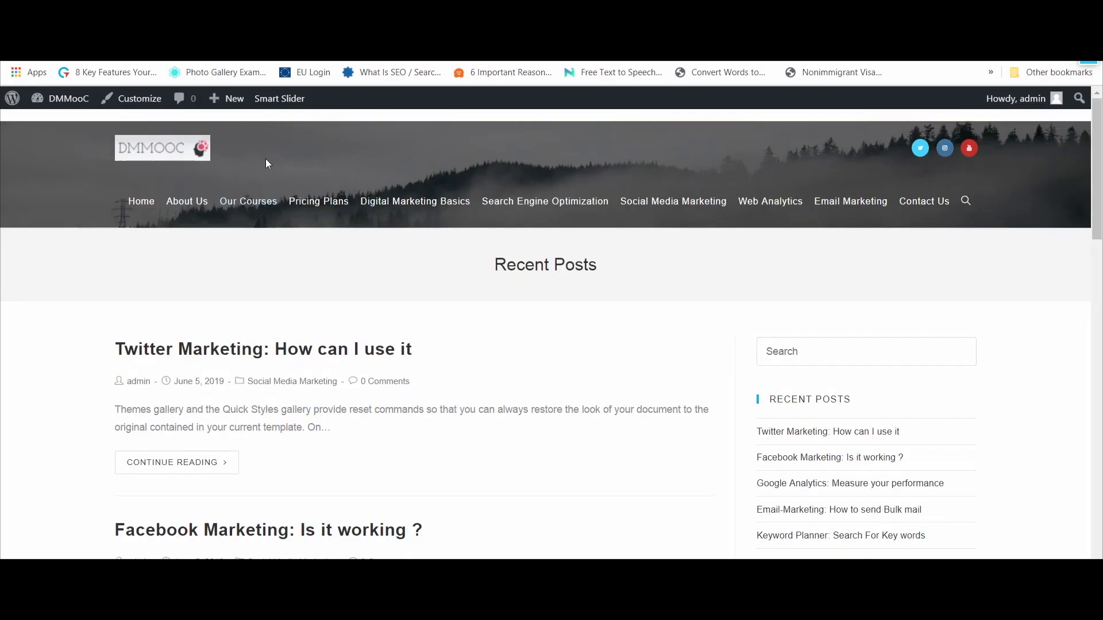
click(248, 349)
scroll(40, 357, down, 4)
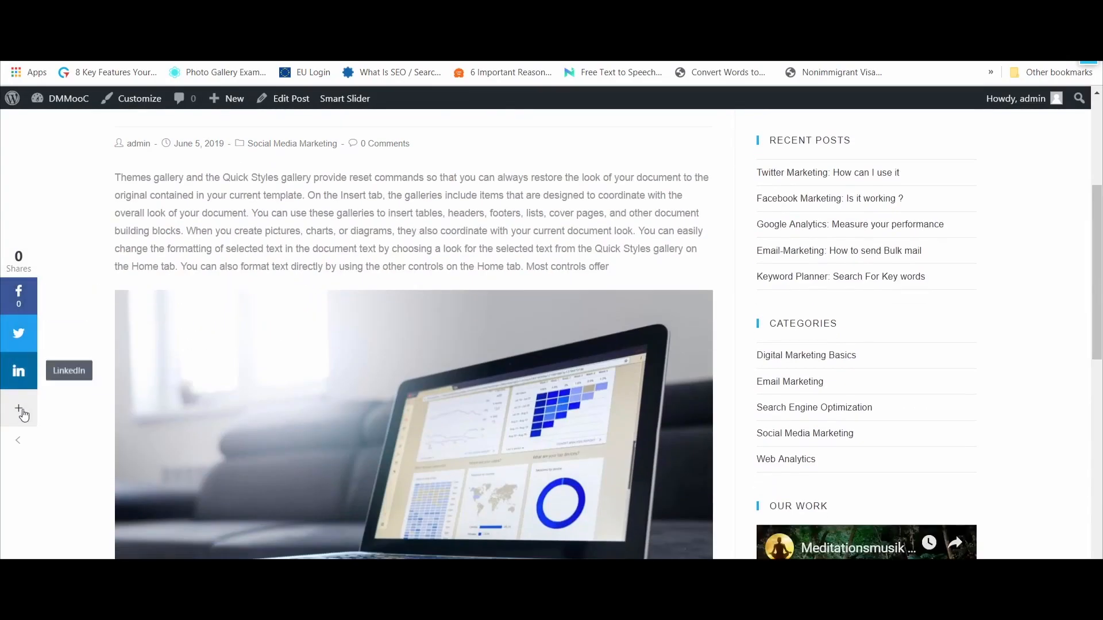
click(18, 408)
click(11, 441)
click(10, 443)
click(10, 443)
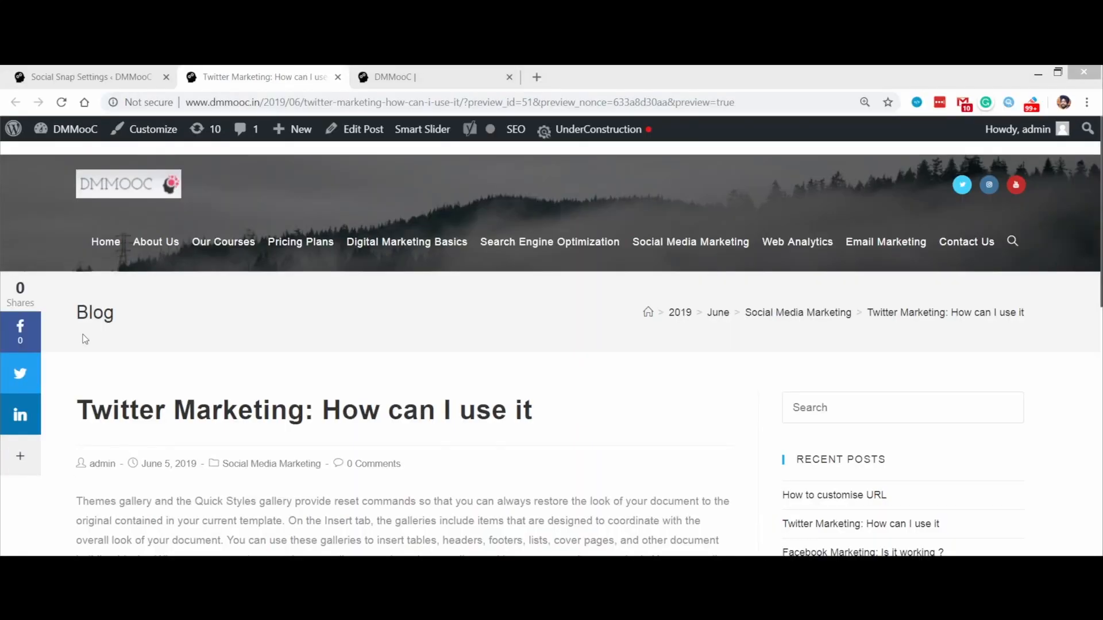
- Test the post's Twitter and LinkedIn share buttons, and return to the Social Snap settings
click(19, 375)
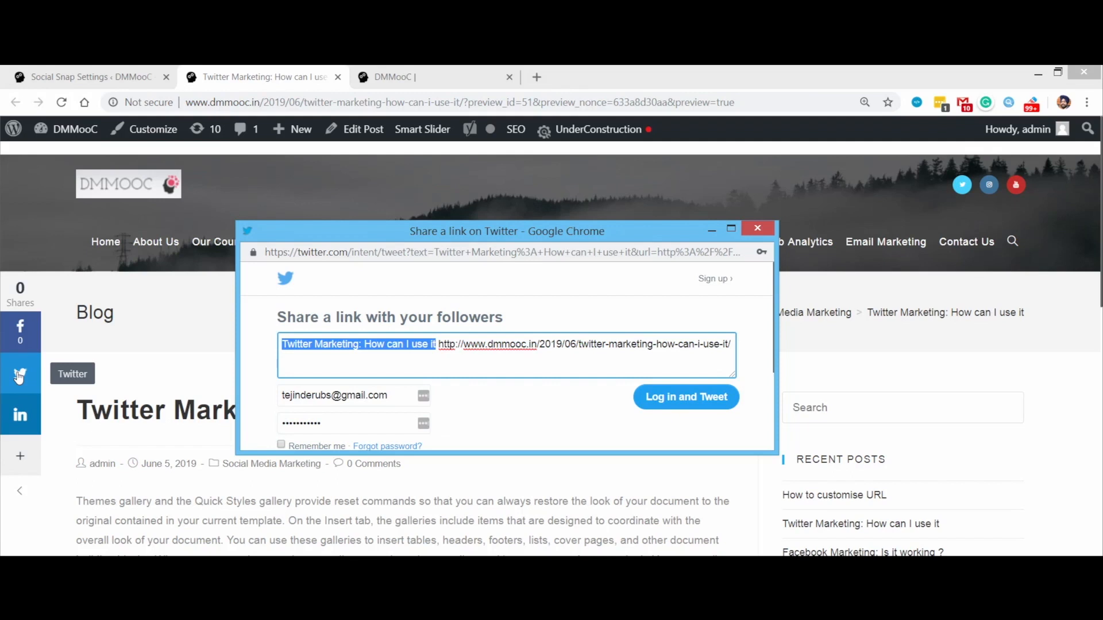
click(17, 424)
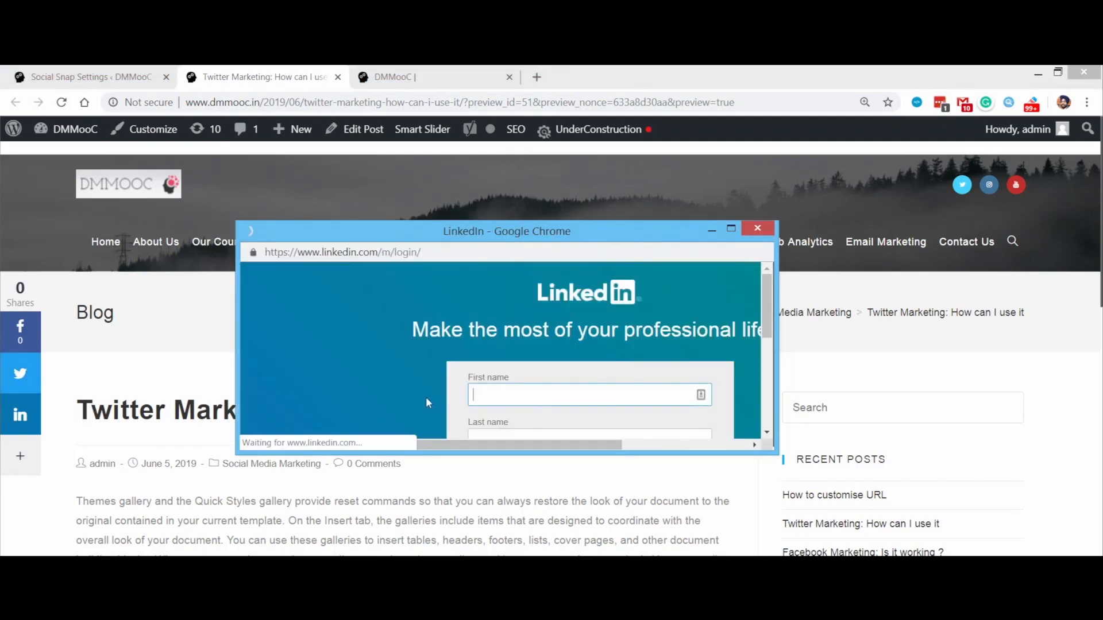
scroll(425, 398, down, 1)
scroll(426, 398, up, 1)
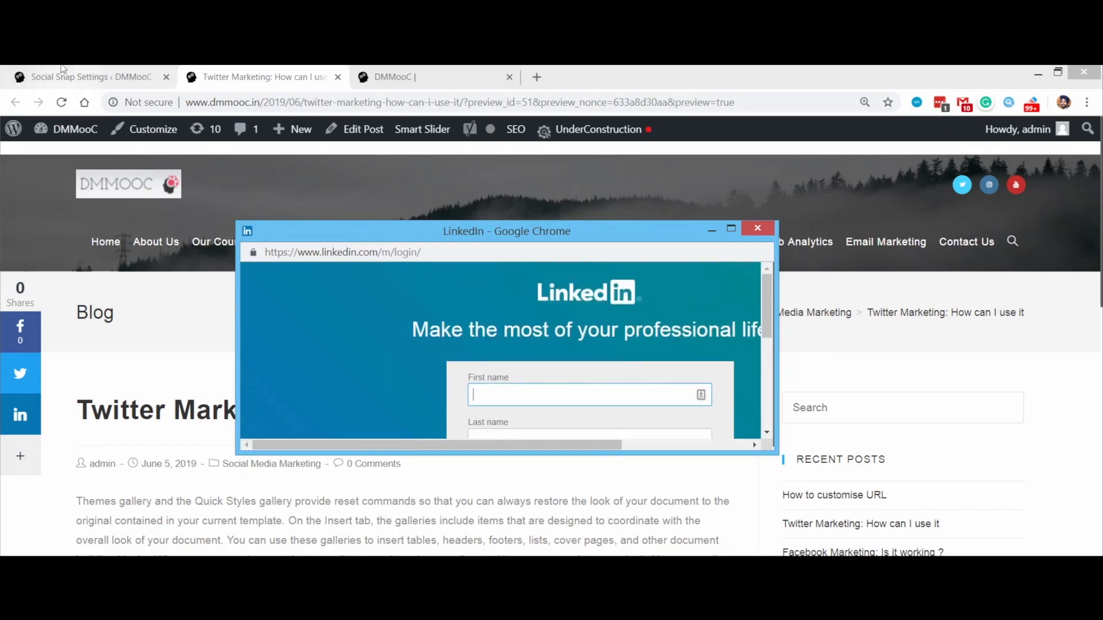
click(51, 73)
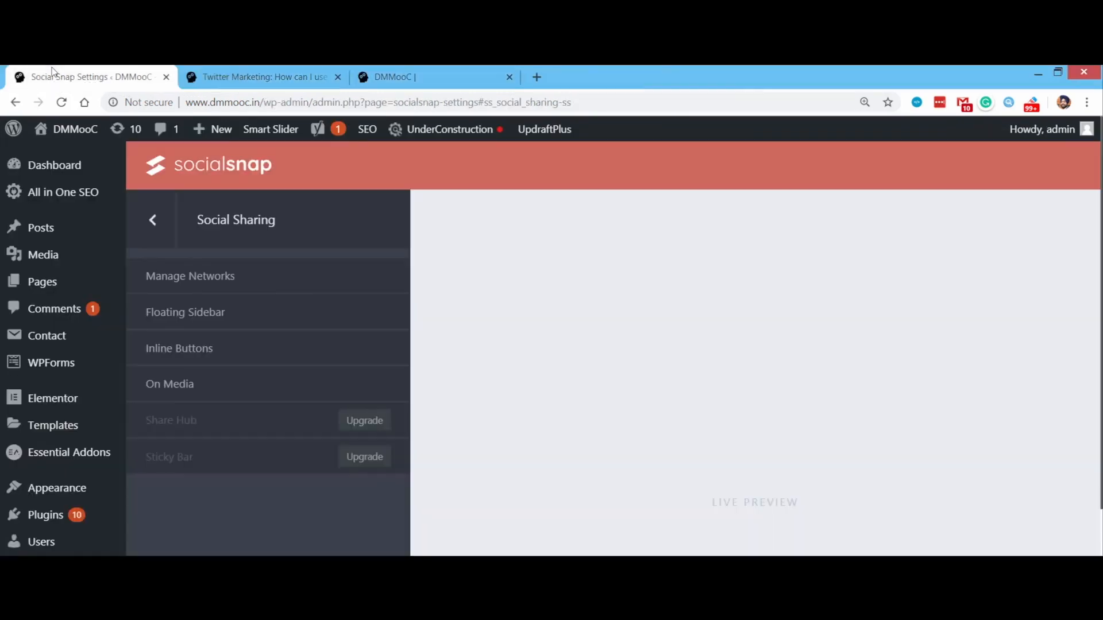
- Enable the inline share buttons in Social Snap and review their live preview below the content
click(175, 350)
click(384, 288)
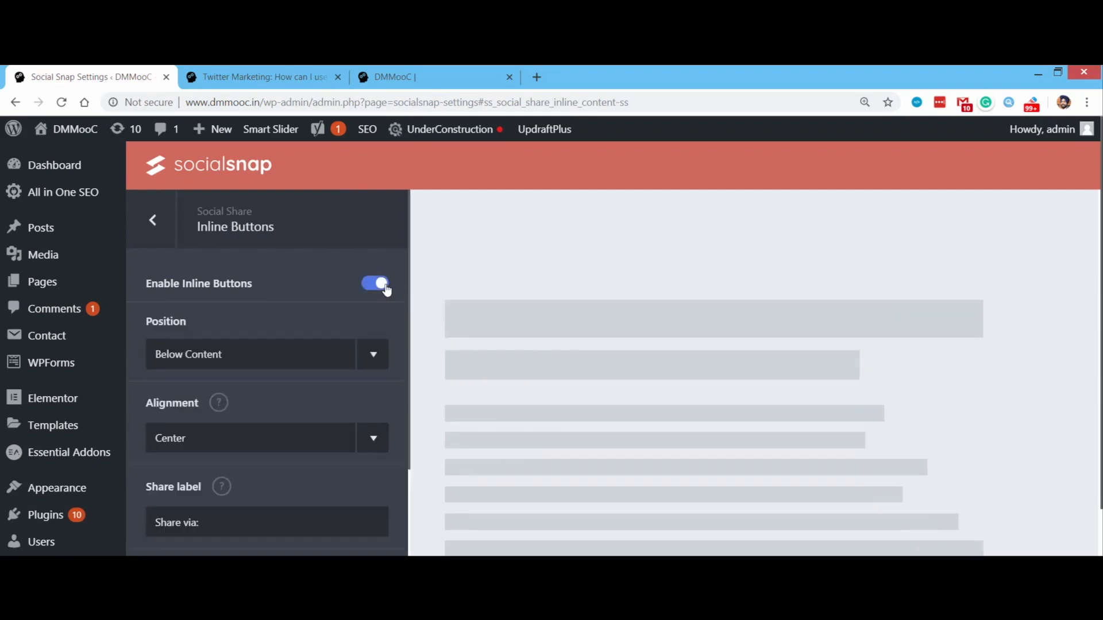
scroll(726, 371, down, 3)
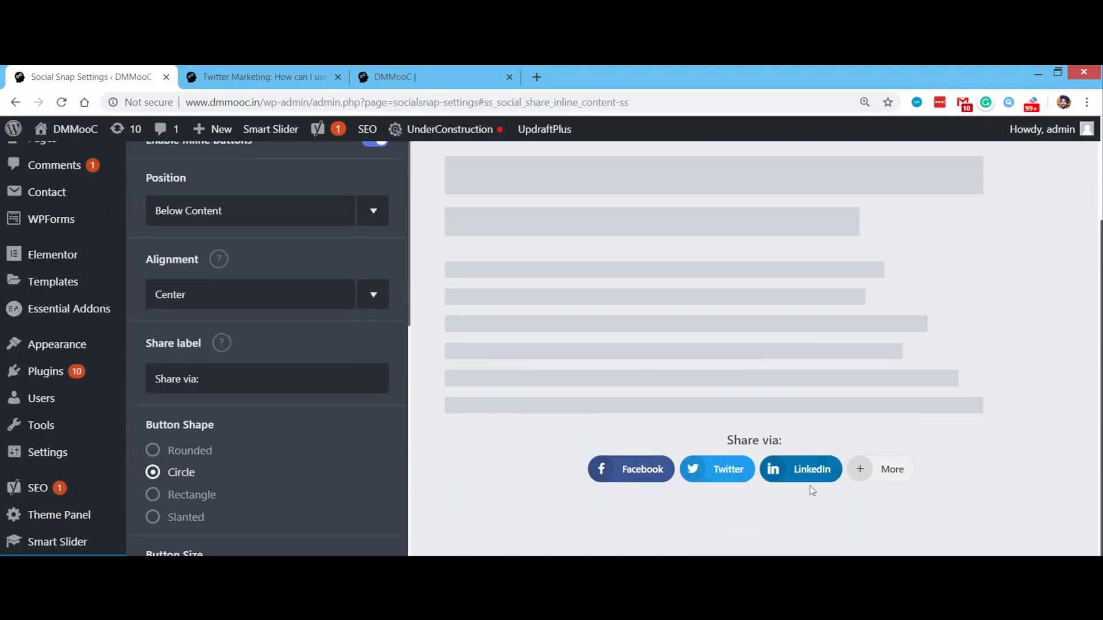
scroll(528, 487, down, 1)
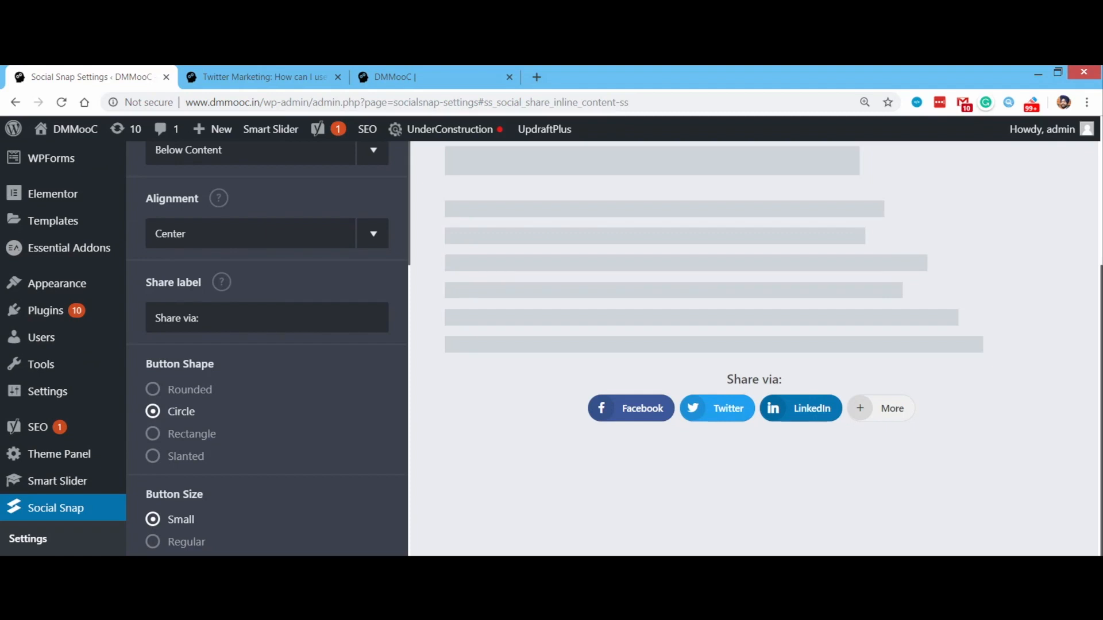
- Reload the "Twitter Marketing: How can I use it" post and examine the inline share buttons below its content
click(230, 77)
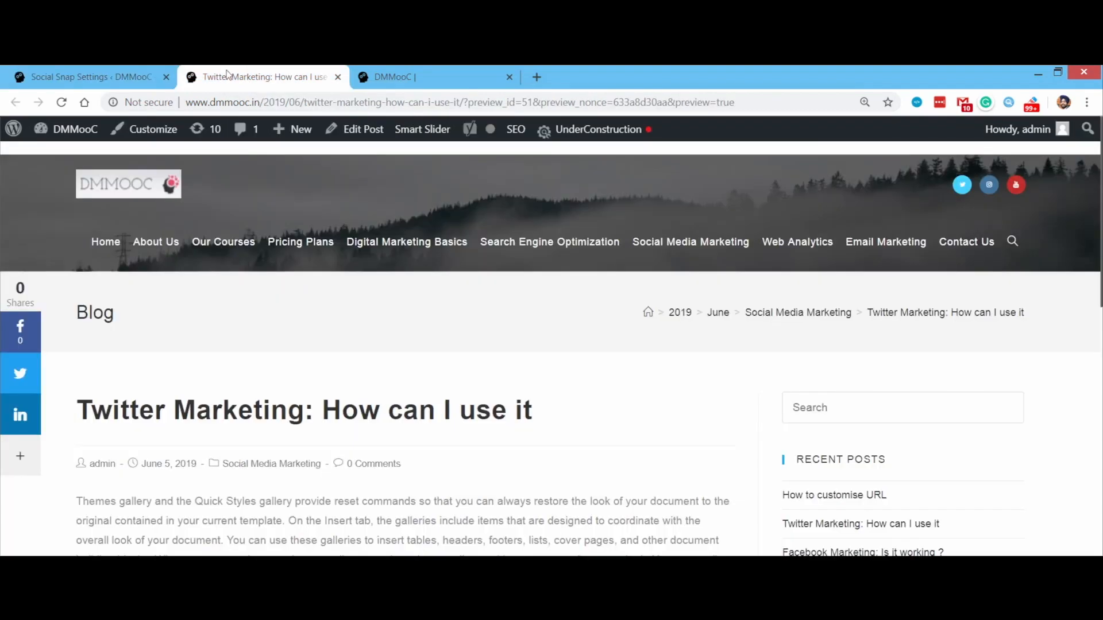
click(62, 102)
scroll(194, 316, down, 9)
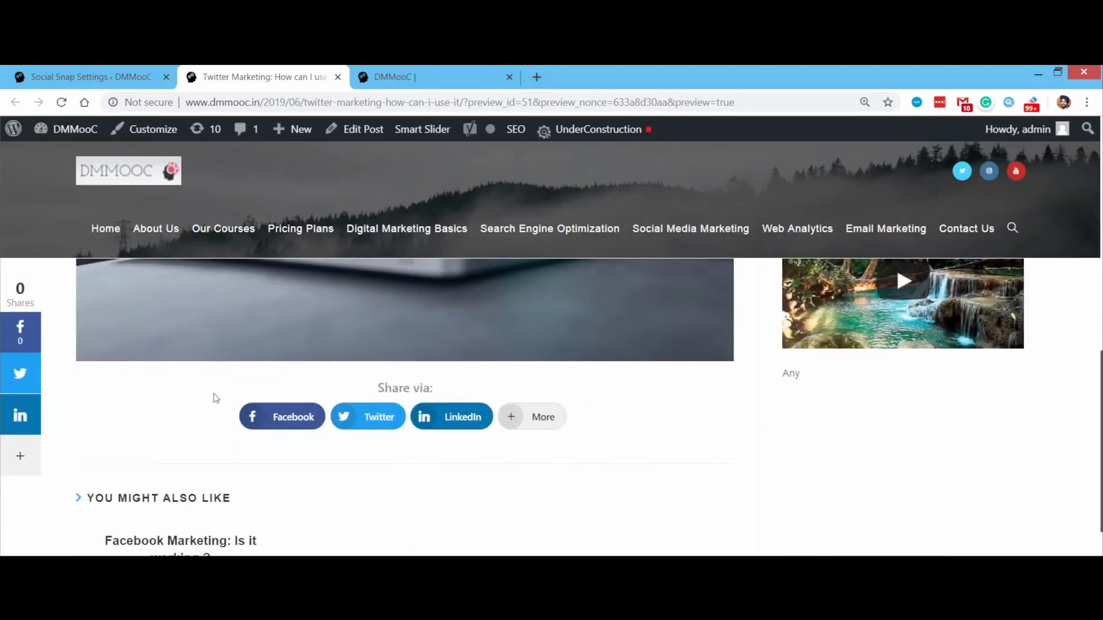
- Return to the Social Snap sharing settings and enable the On Media share button
click(124, 75)
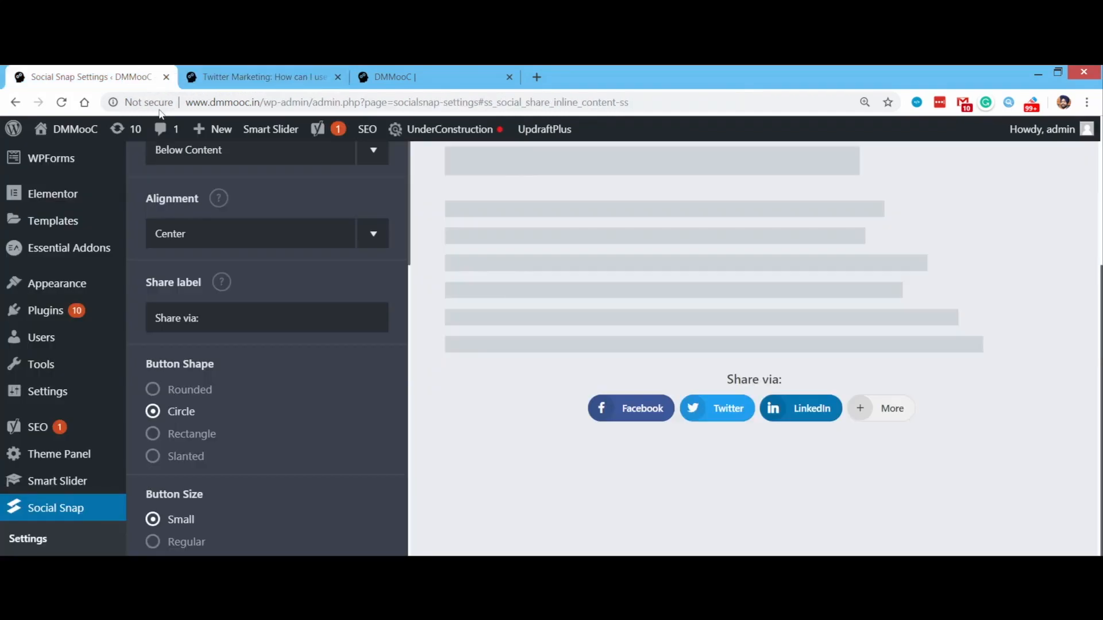
scroll(281, 411, up, 4)
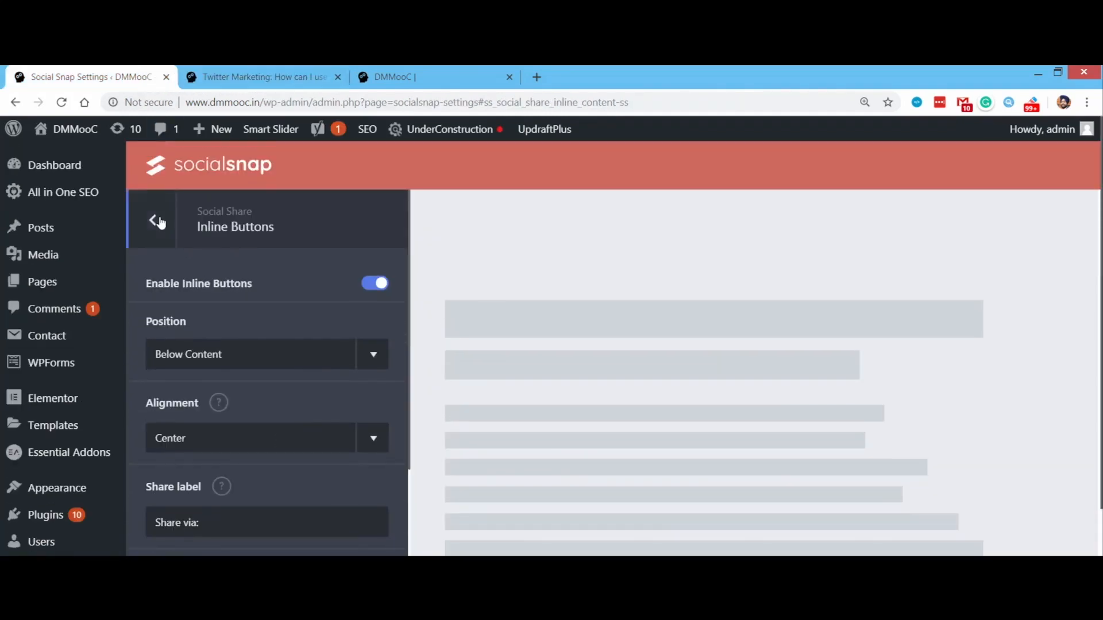
click(158, 221)
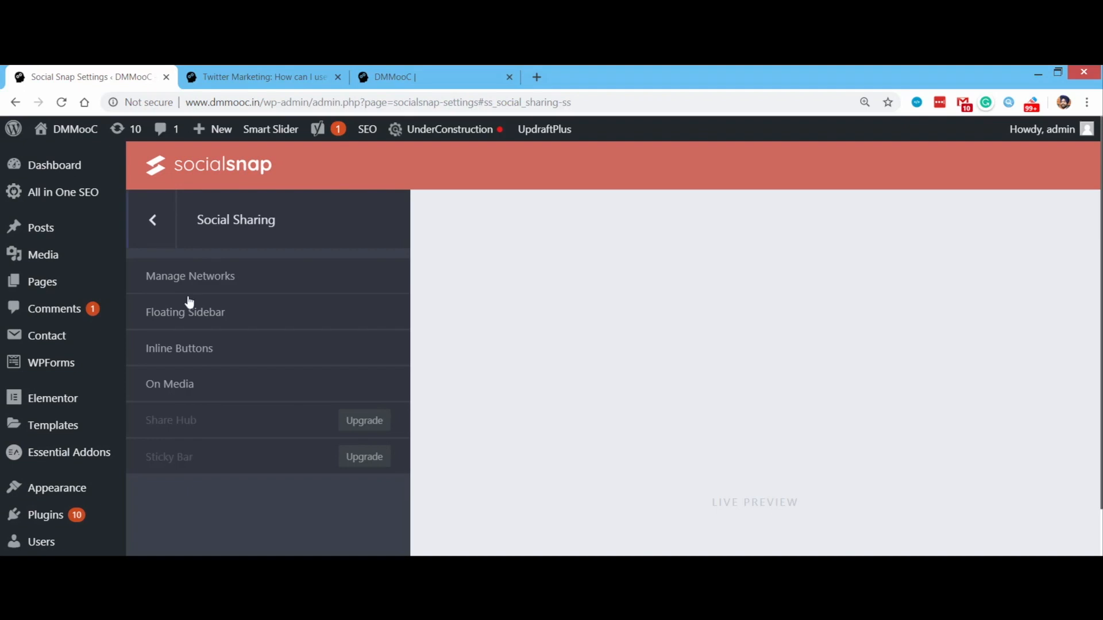
click(184, 391)
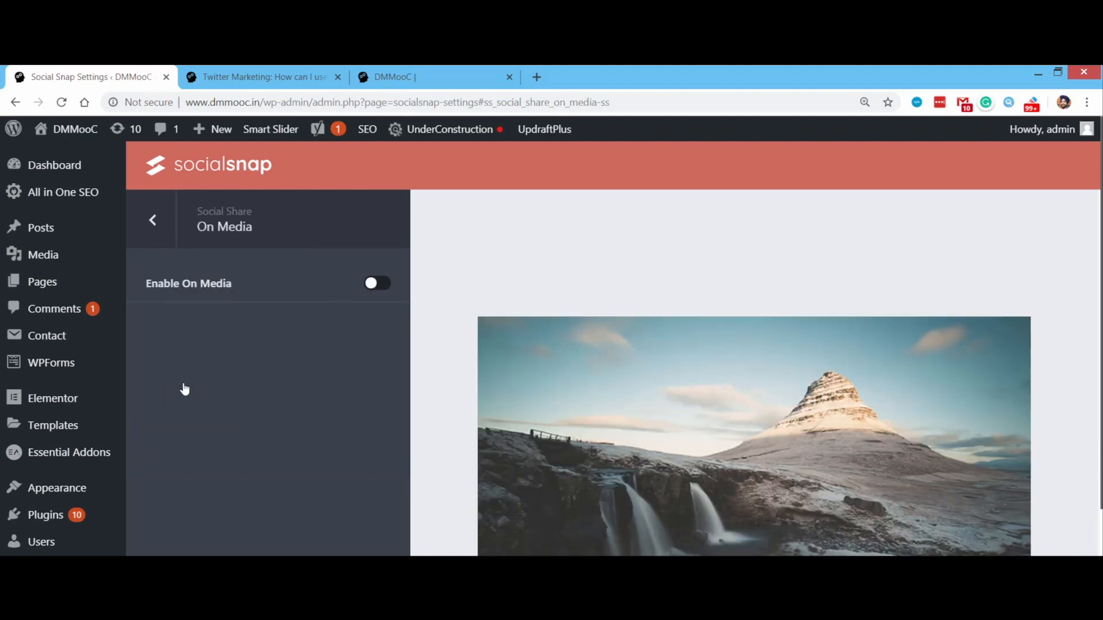
click(387, 284)
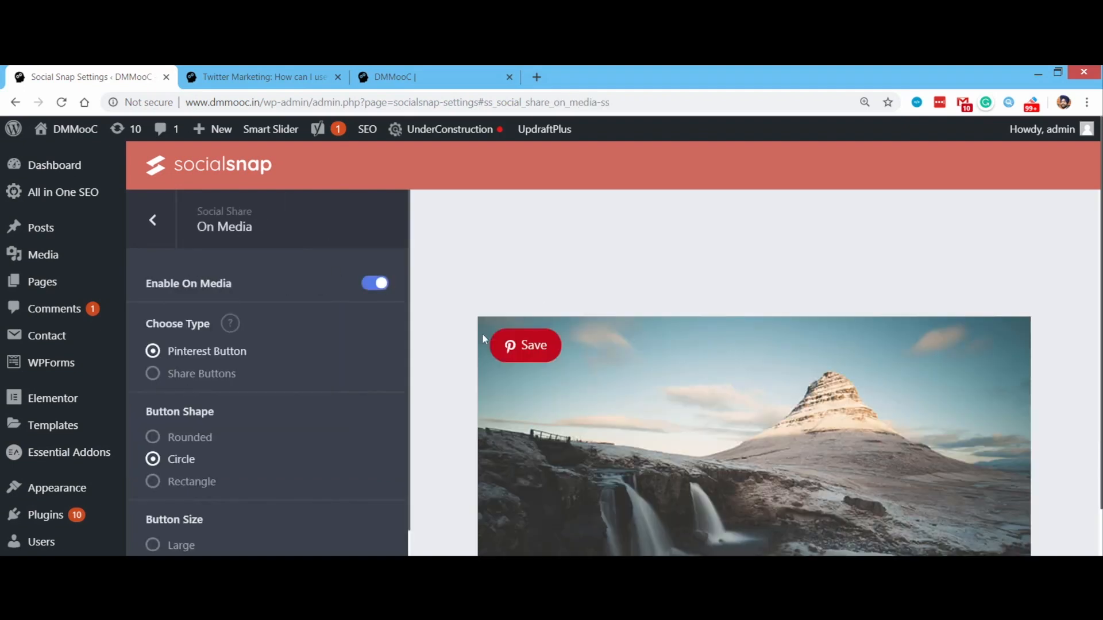
scroll(505, 303, down, 2)
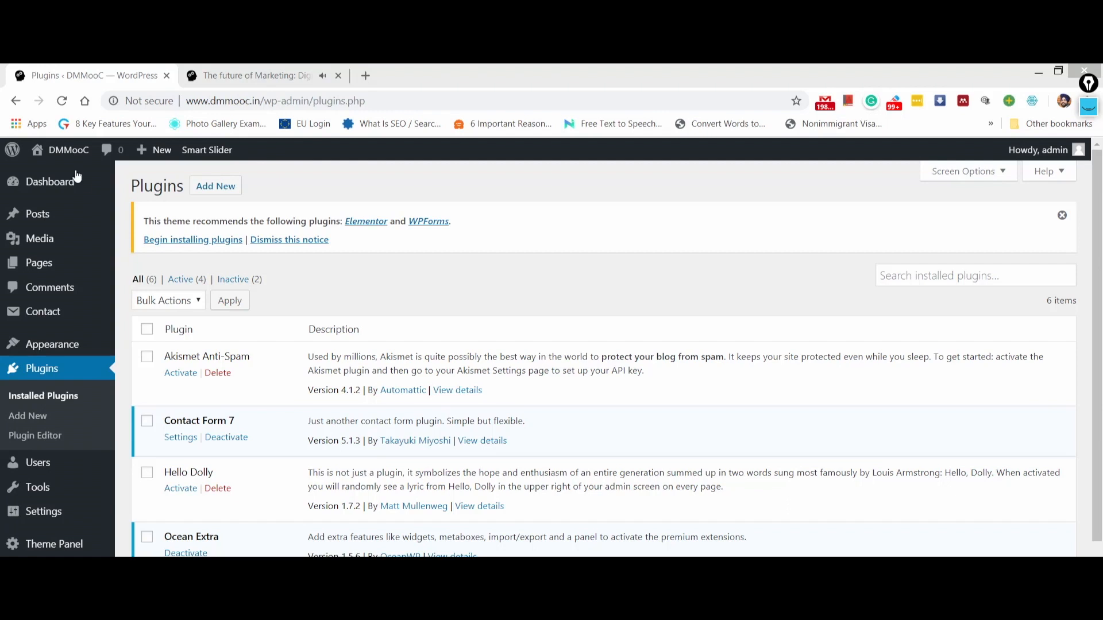
- Open the DMMooC site in a new tab and open the post "The future of Marketing: Digital Marketing"
mouse_move(67, 156)
right_click(80, 177)
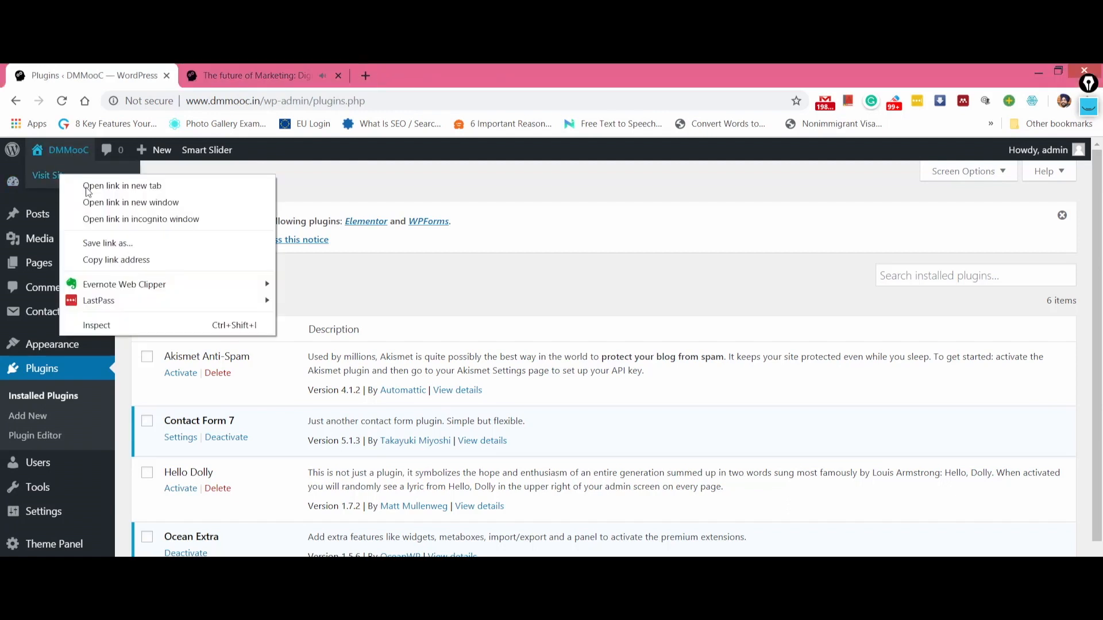
click(86, 185)
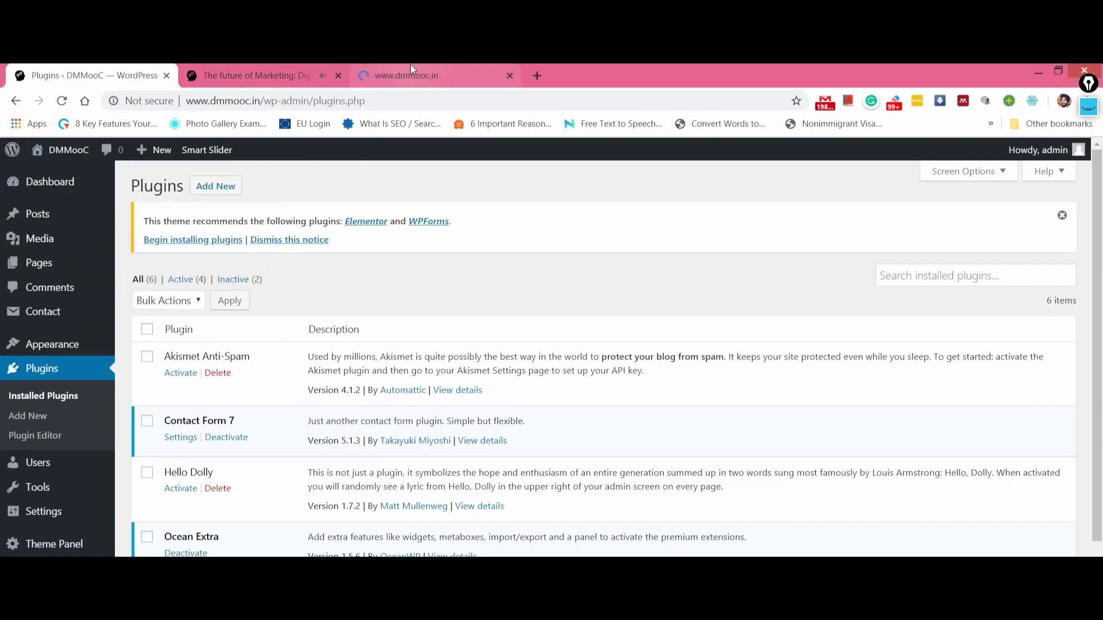
click(418, 77)
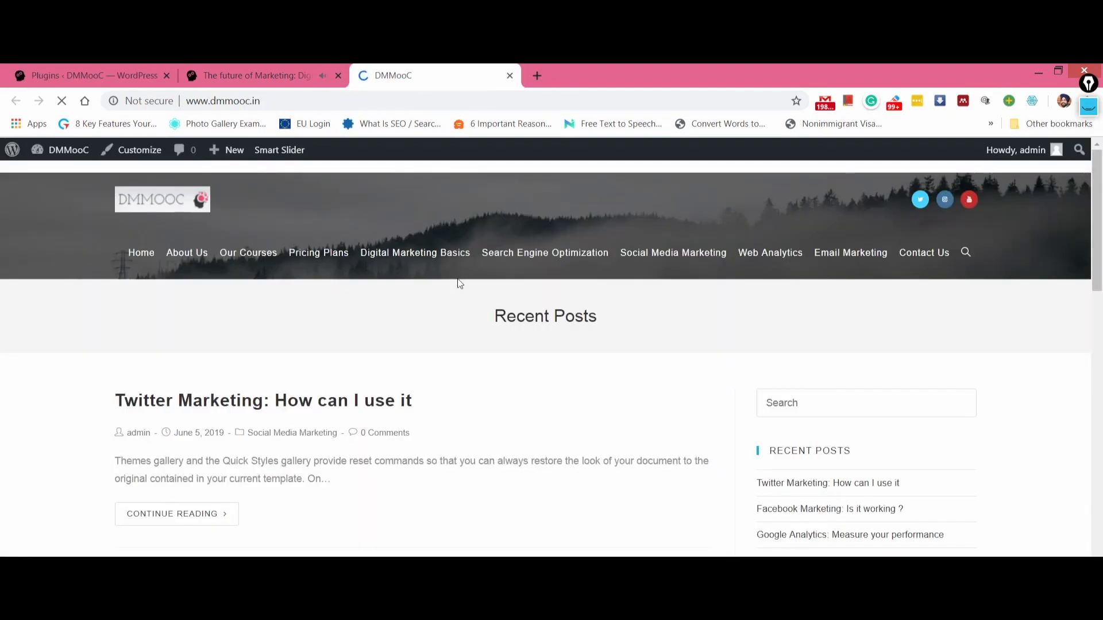
scroll(460, 284, down, 3)
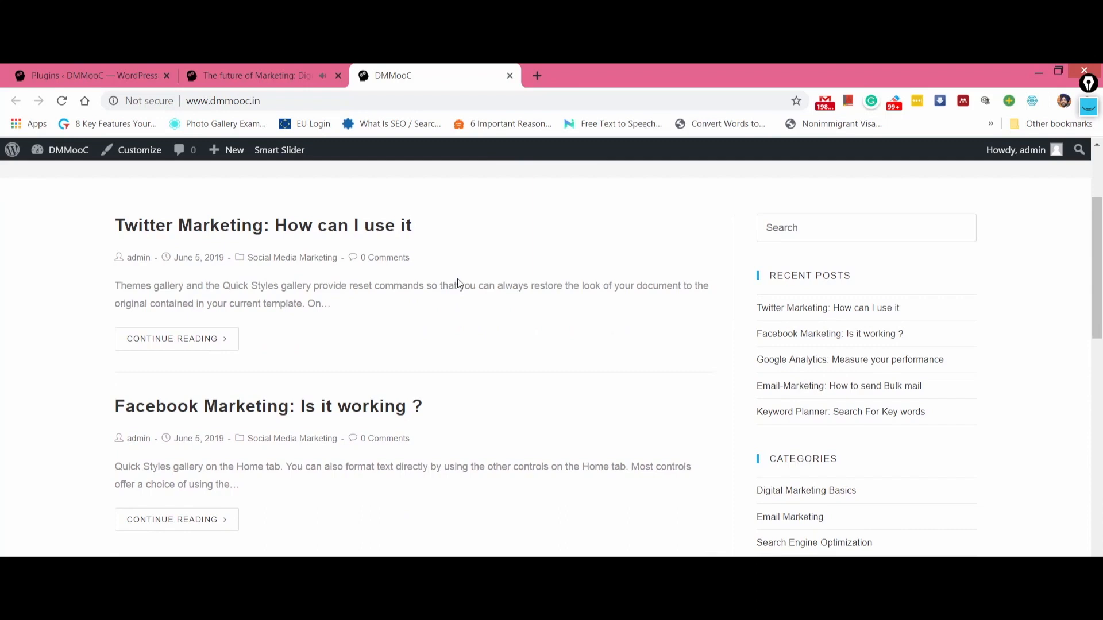
scroll(459, 283, down, 10)
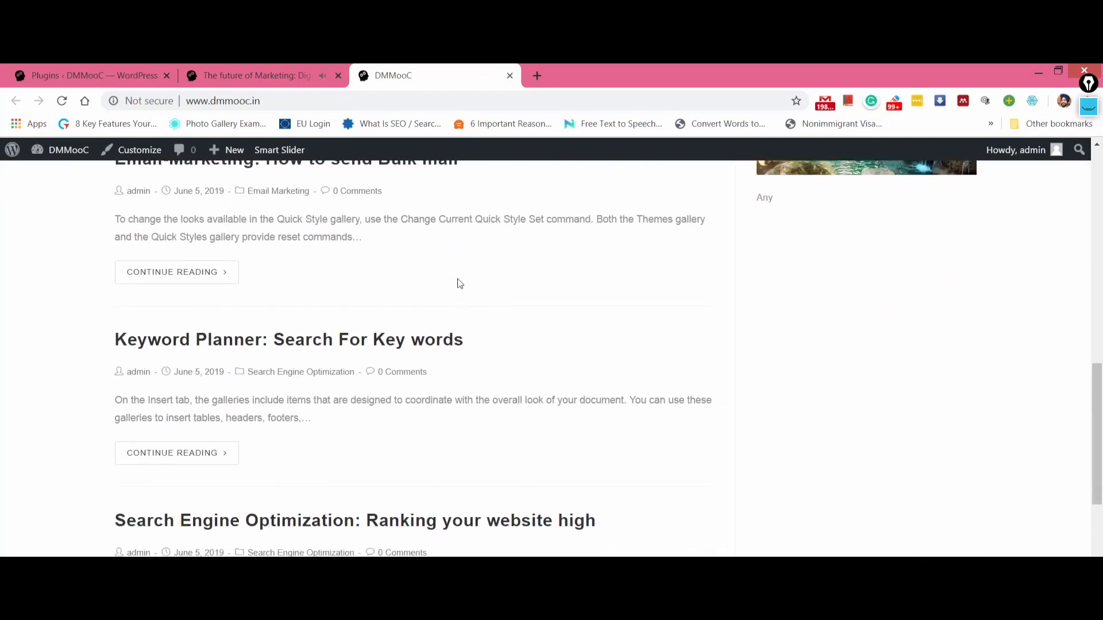
scroll(459, 283, down, 9)
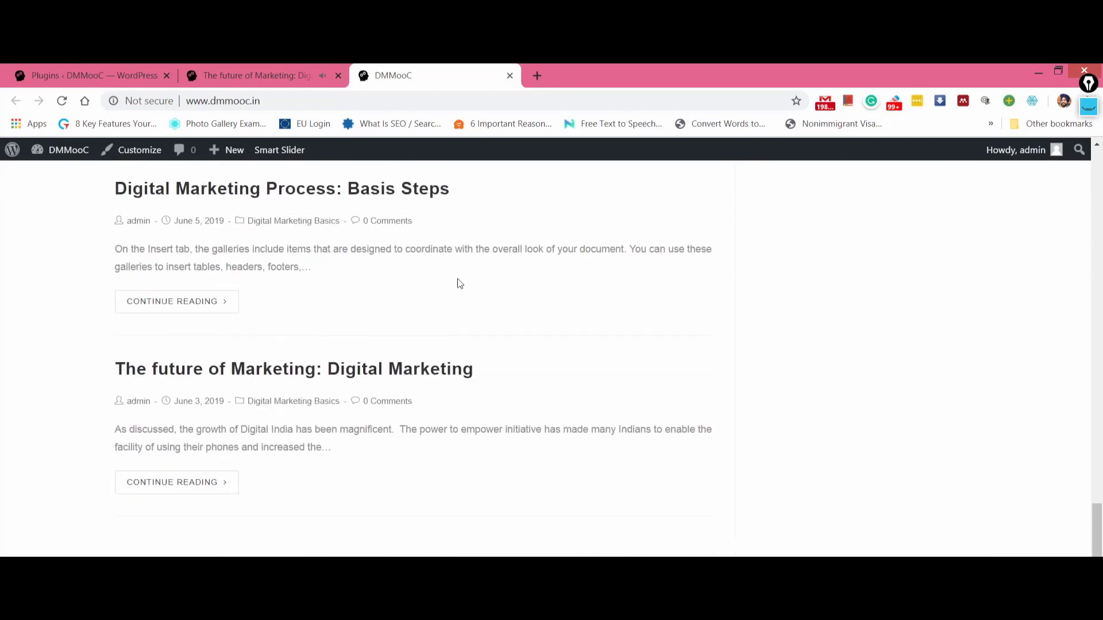
click(289, 372)
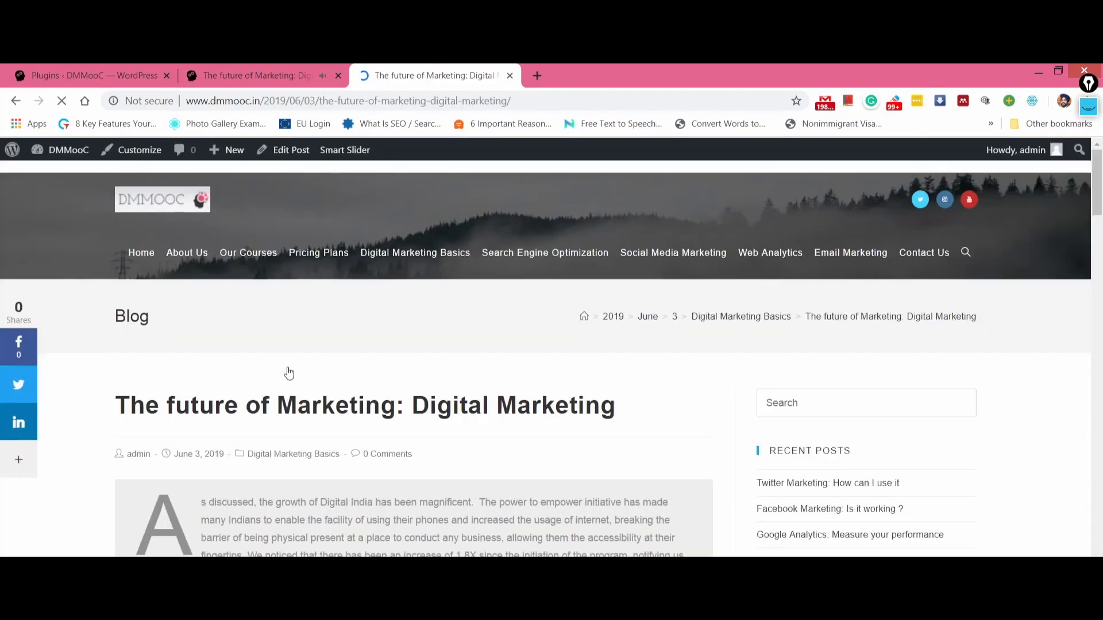
- Examine the Pinterest Save buttons on the post's images, gallery and video section
scroll(289, 372, down, 2)
scroll(289, 372, down, 8)
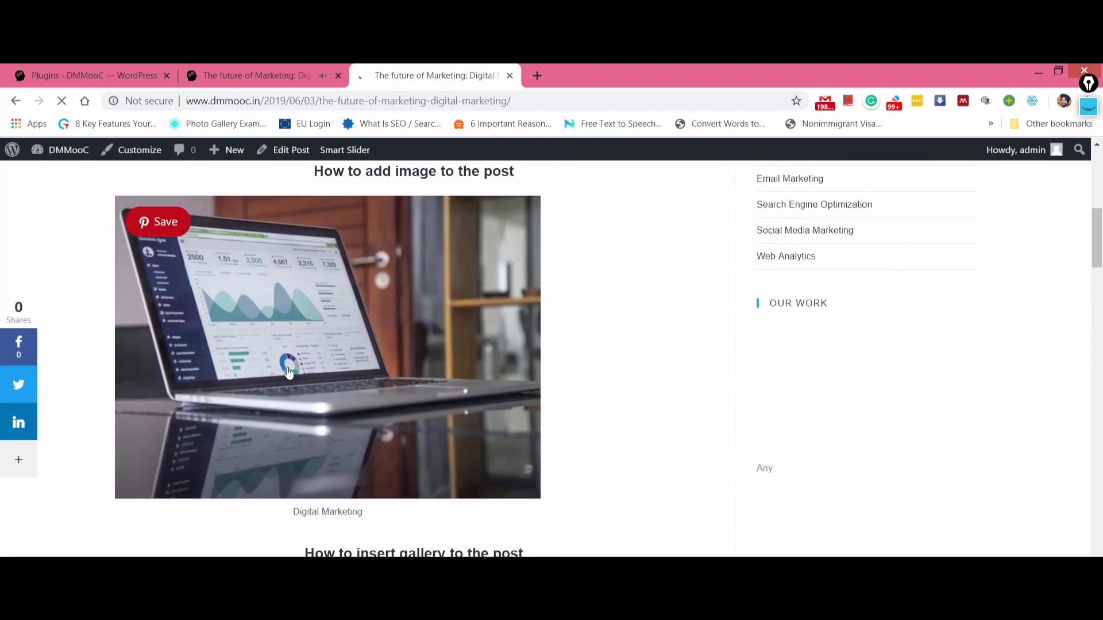
scroll(289, 373, down, 13)
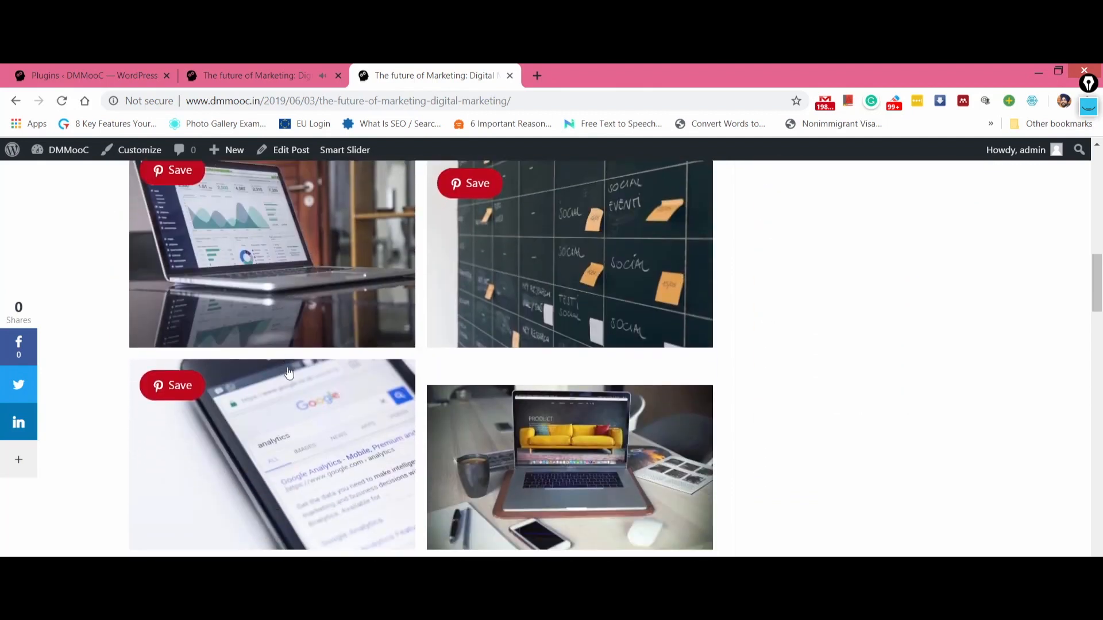
scroll(289, 372, down, 7)
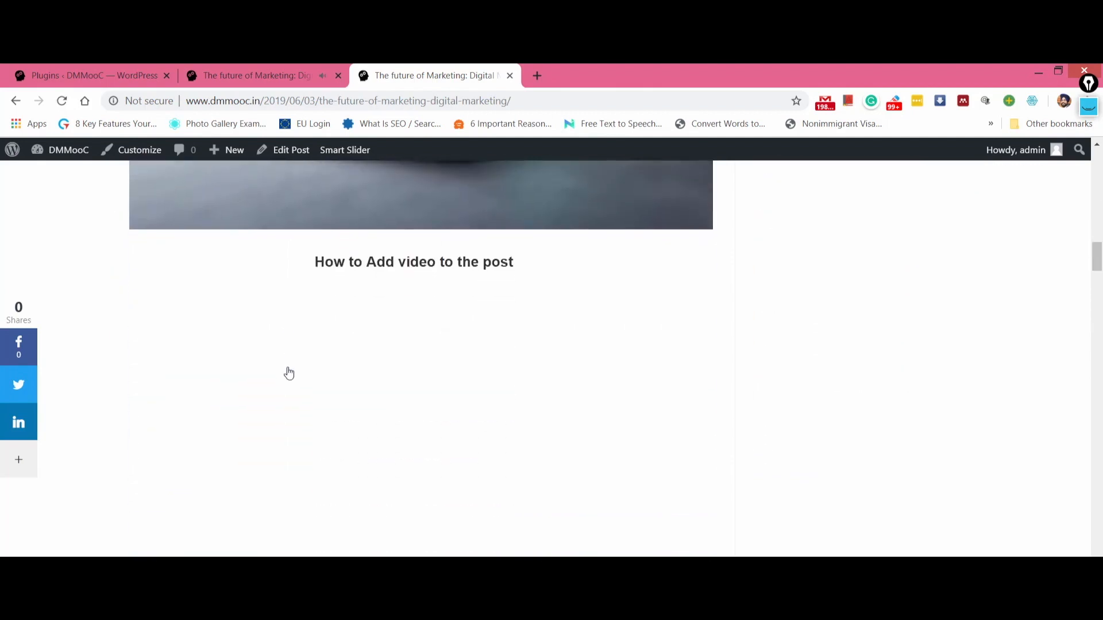
scroll(289, 372, down, 5)
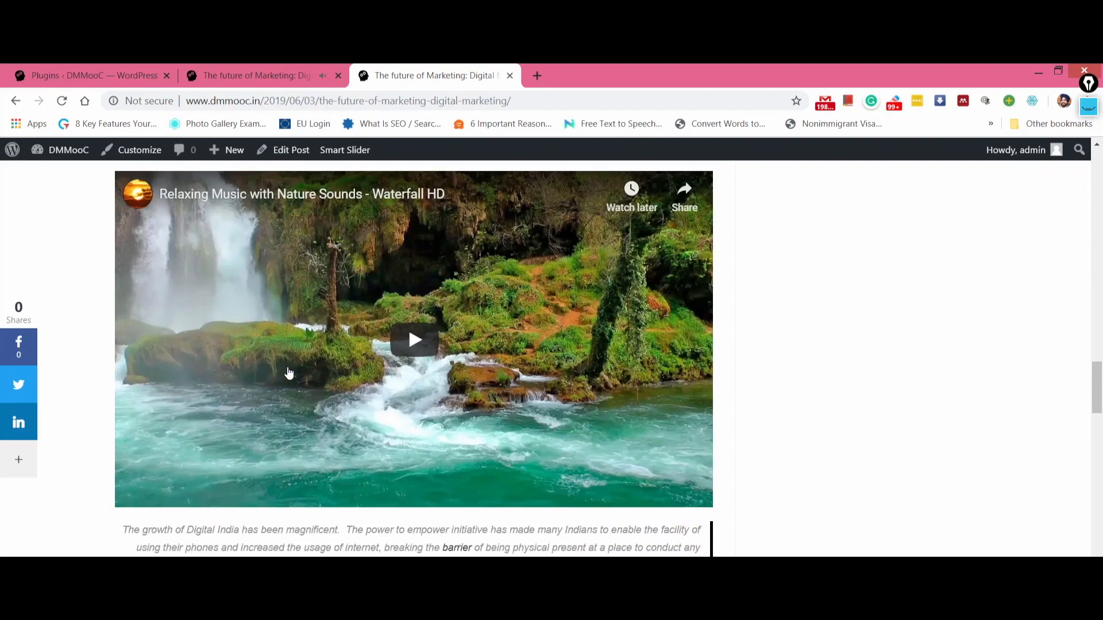
scroll(289, 373, down, 2)
scroll(292, 370, up, 1)
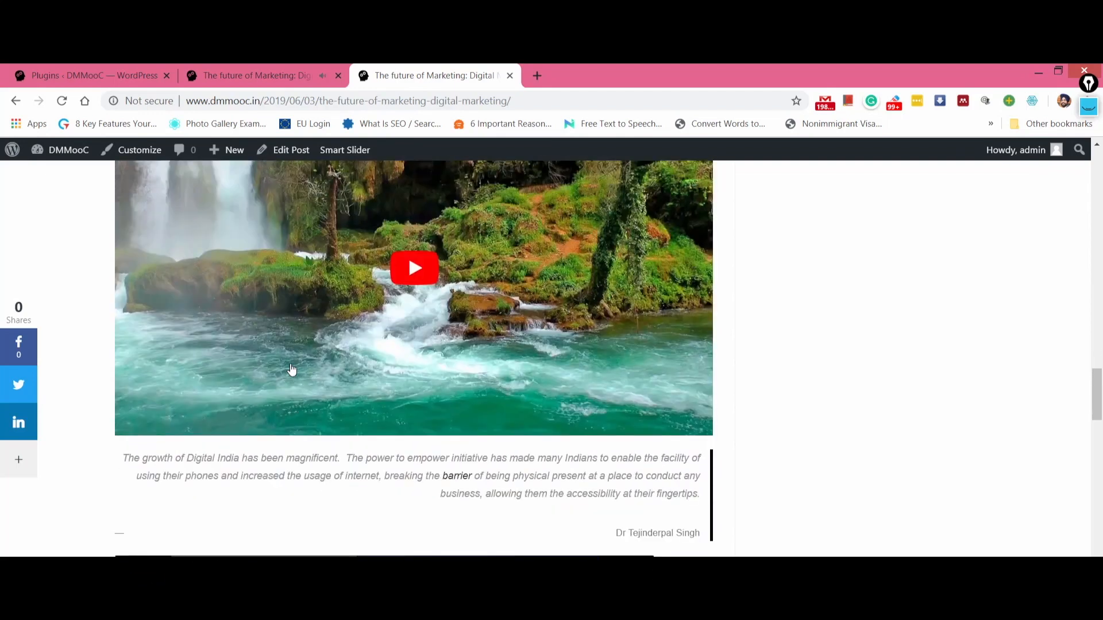
- Search the plugin directory for "under construction", then install and activate the Under Construction plugin by WebFactory Ltd
click(86, 75)
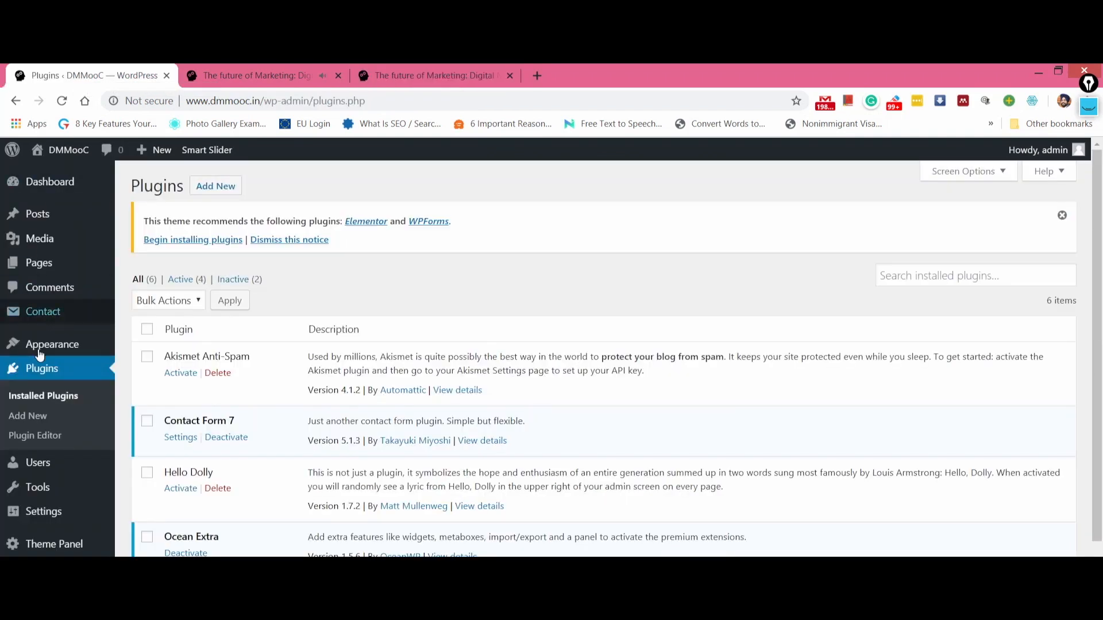
click(29, 417)
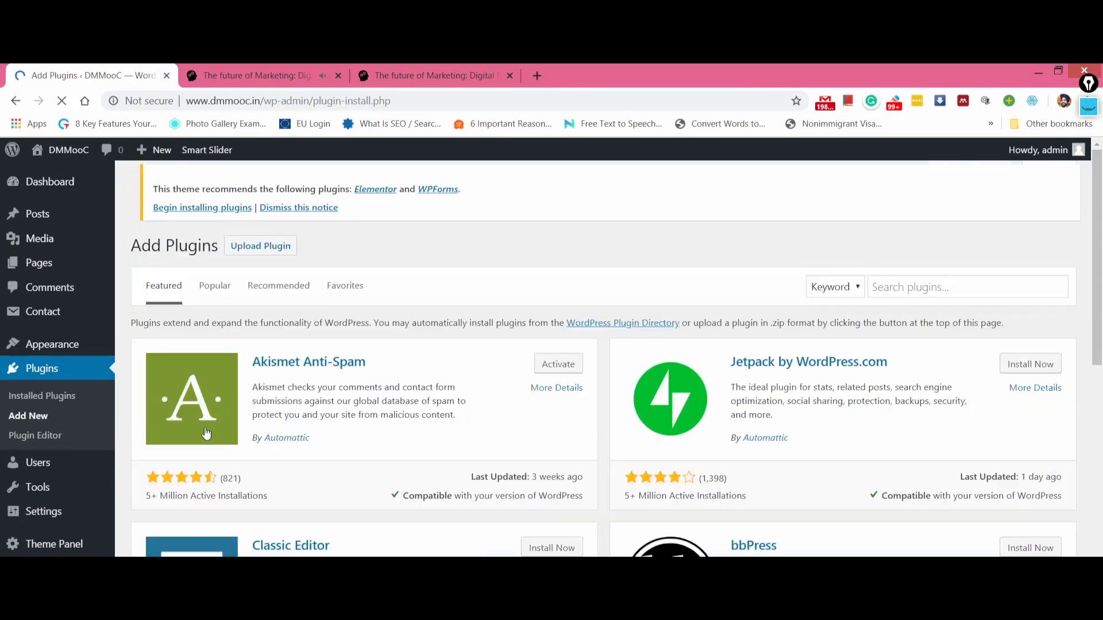
click(927, 294)
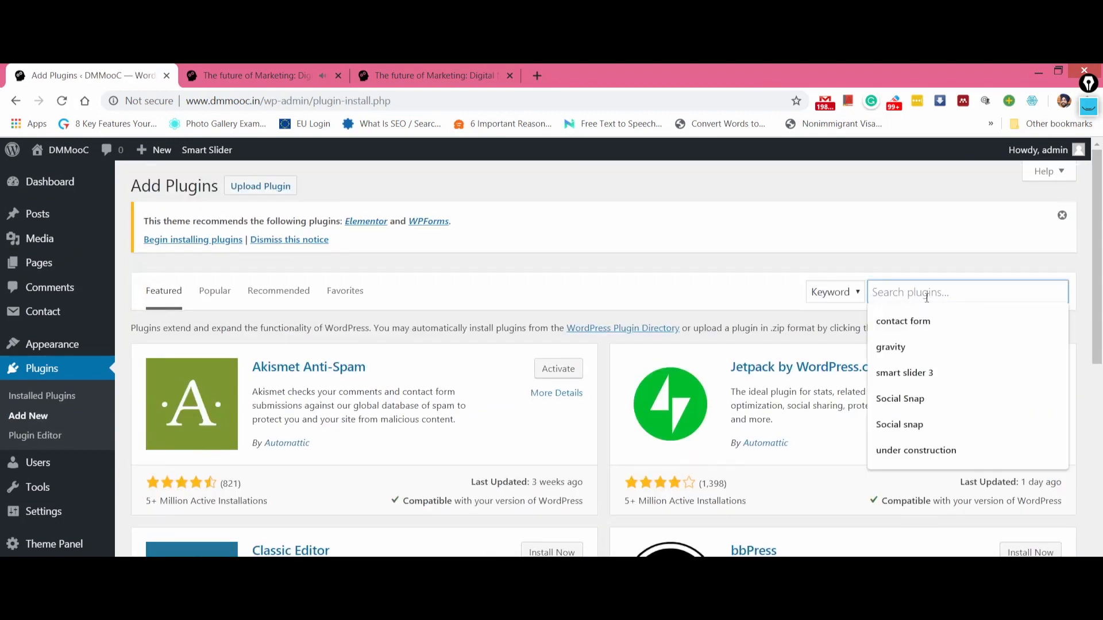
click(936, 450)
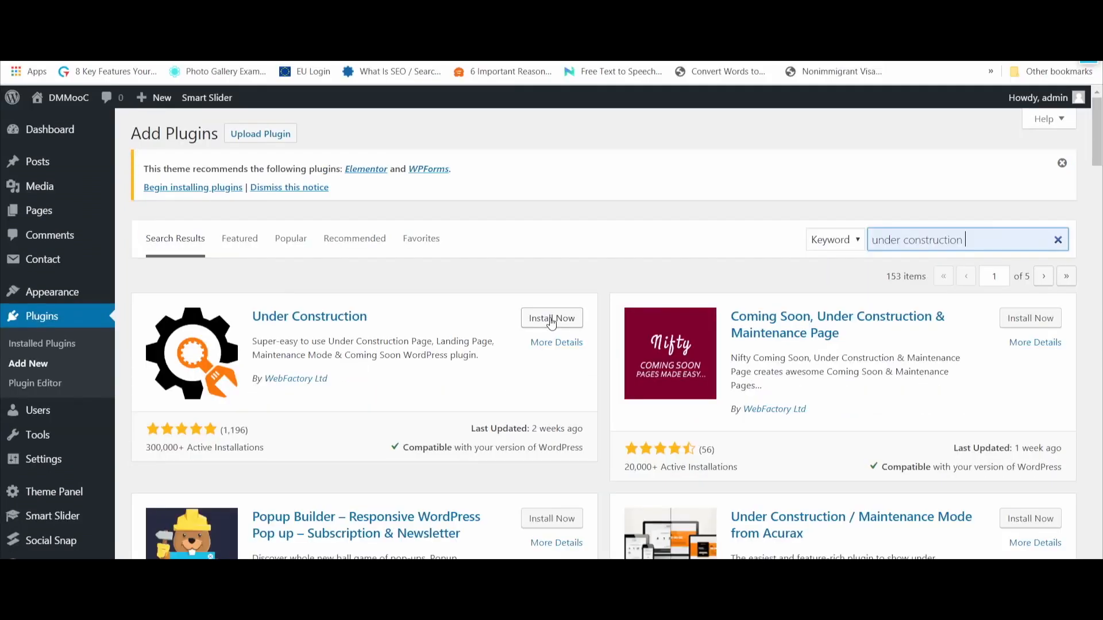
click(553, 321)
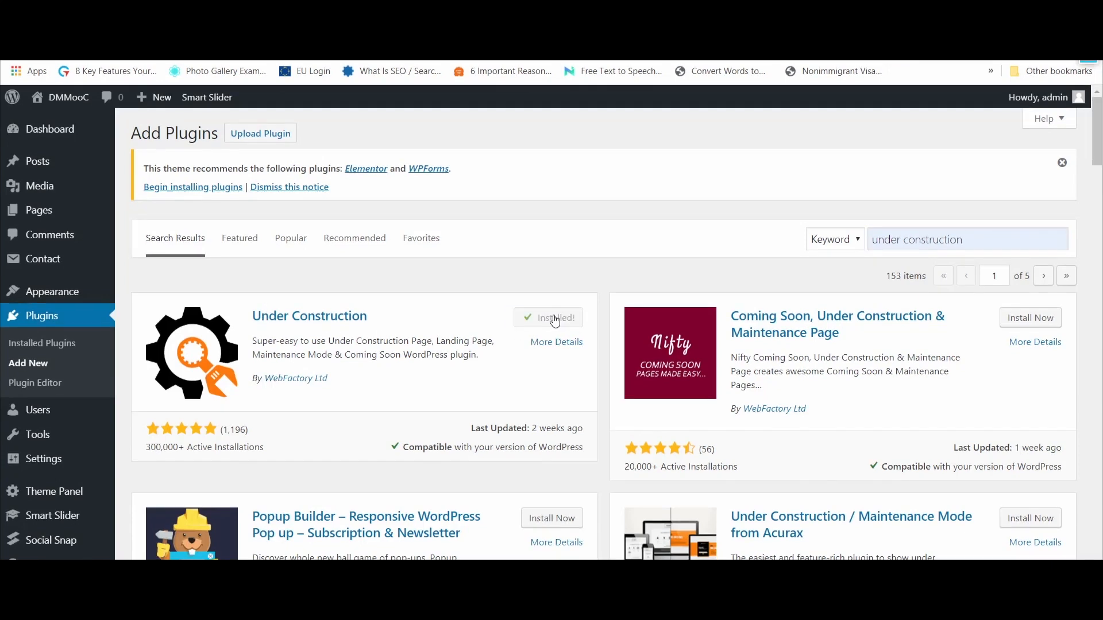
click(555, 321)
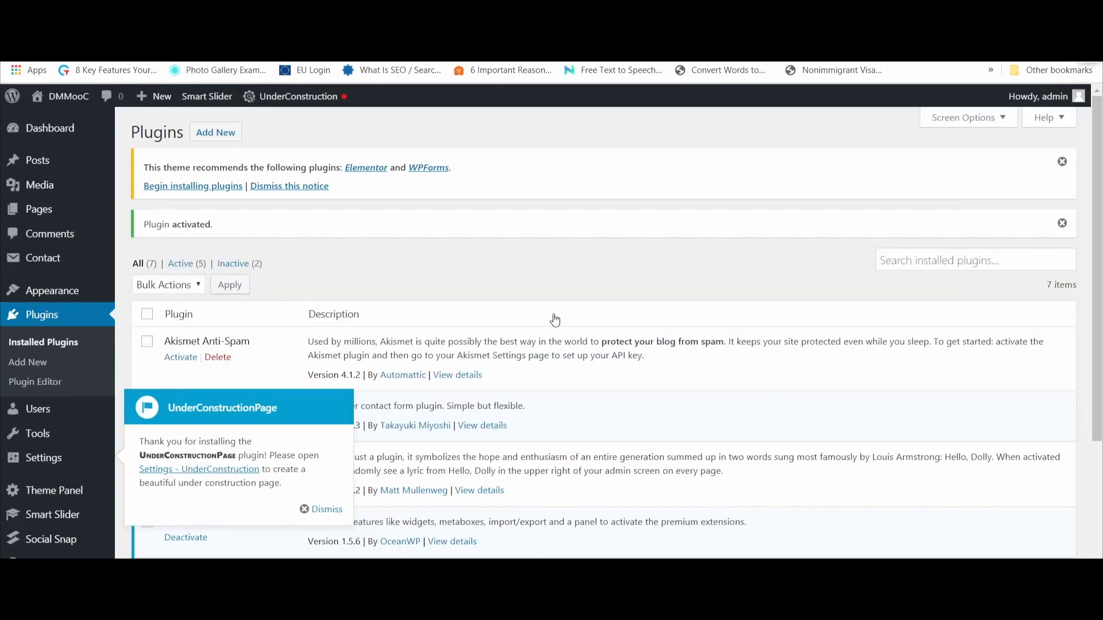
- Dismiss the UnderConstructionPage welcome notice and open the Under Construction plugin's settings
scroll(554, 321, down, 3)
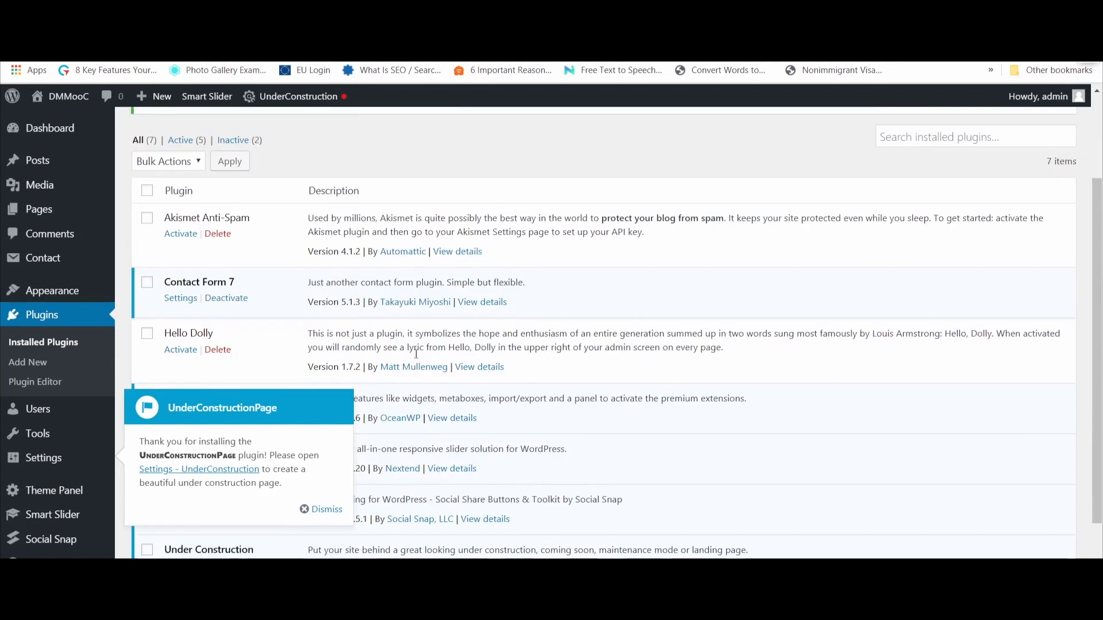
click(338, 510)
scroll(340, 515, down, 2)
click(183, 466)
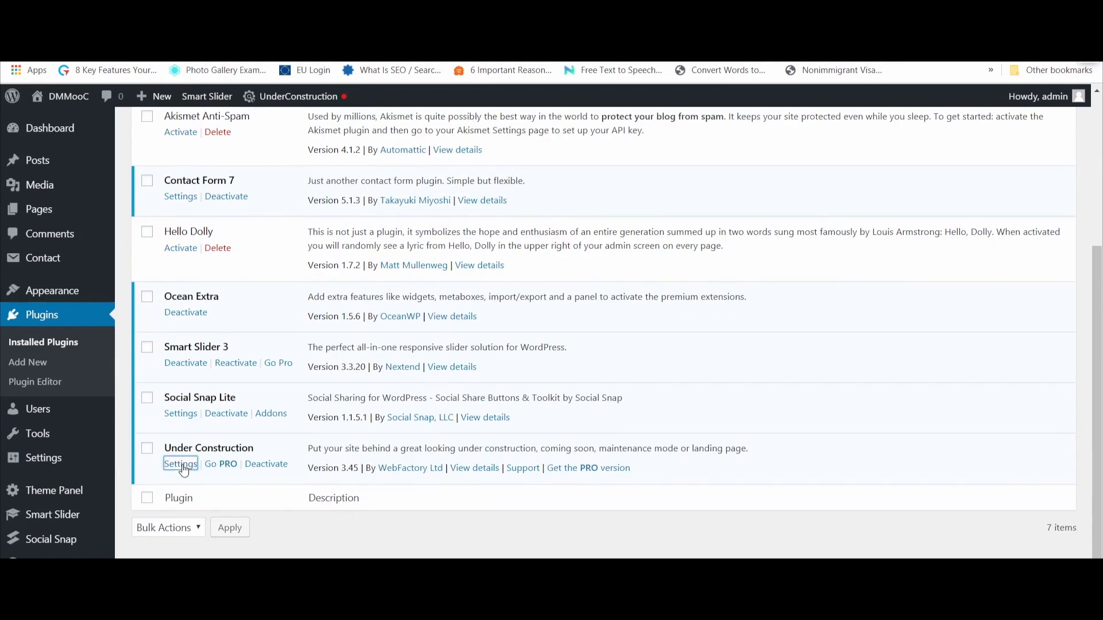
- Dismiss the getting-started notice, turn on under construction mode and activate the Mad Designer theme
scroll(419, 370, down, 4)
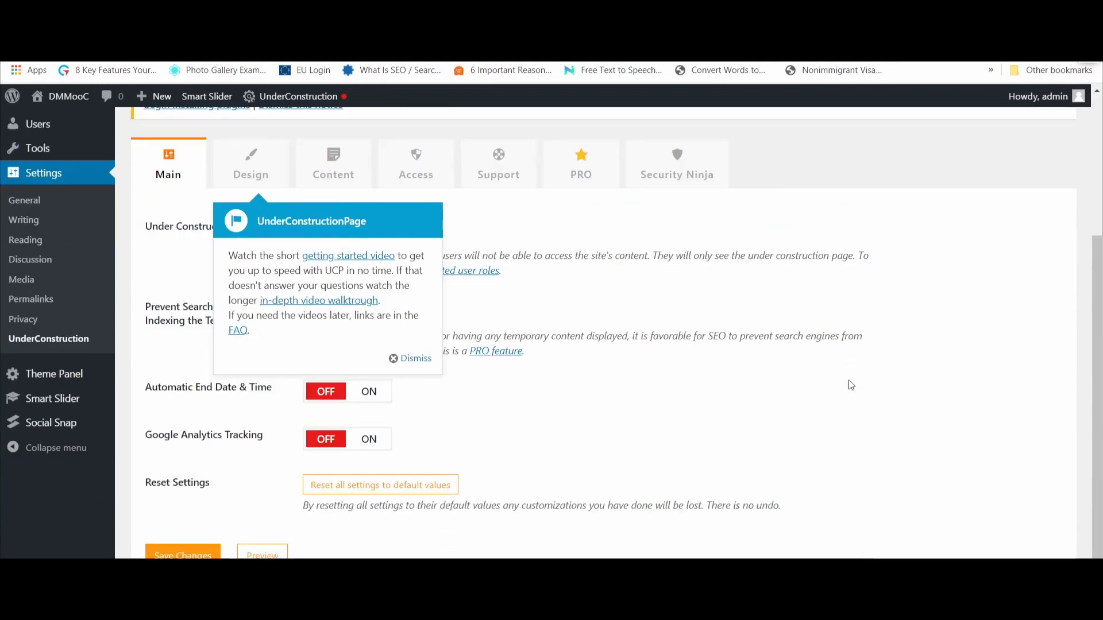
click(416, 360)
click(369, 232)
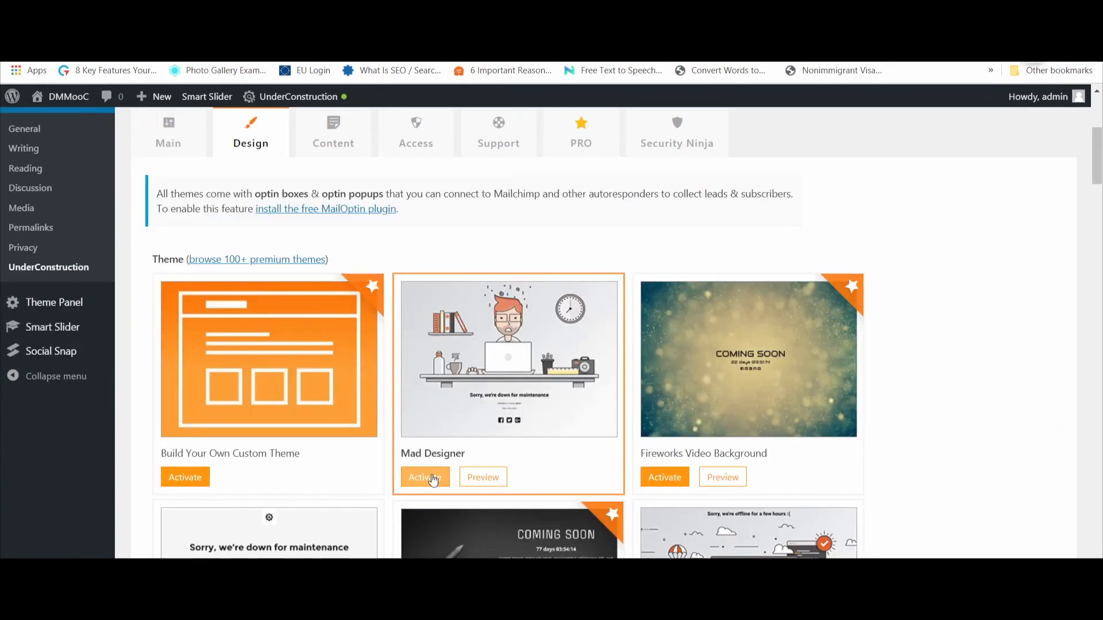
click(433, 479)
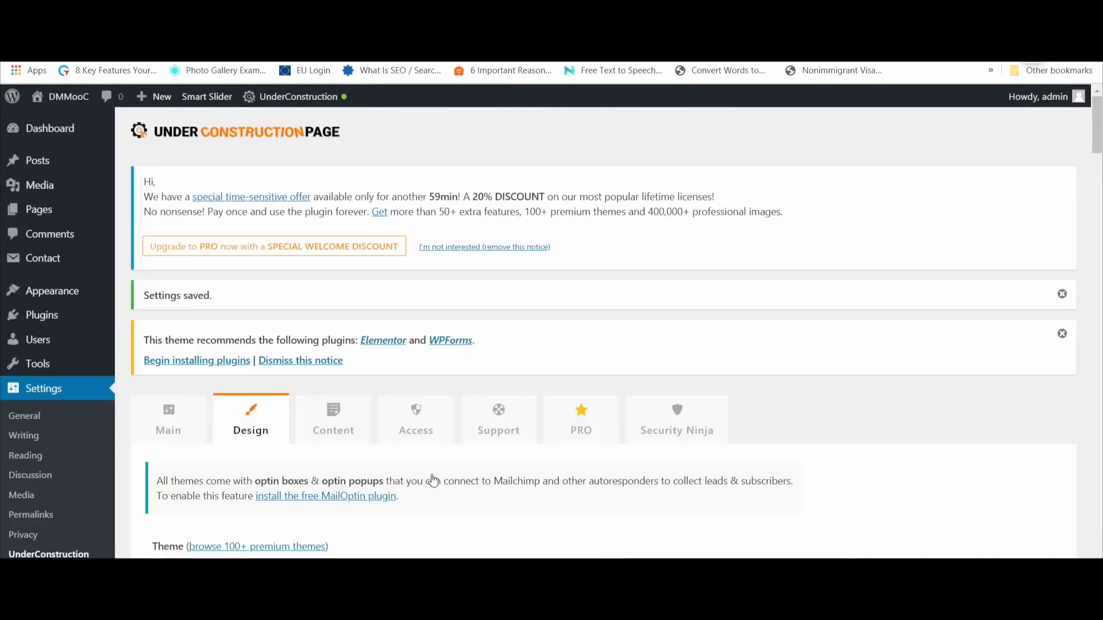
scroll(468, 465, down, 10)
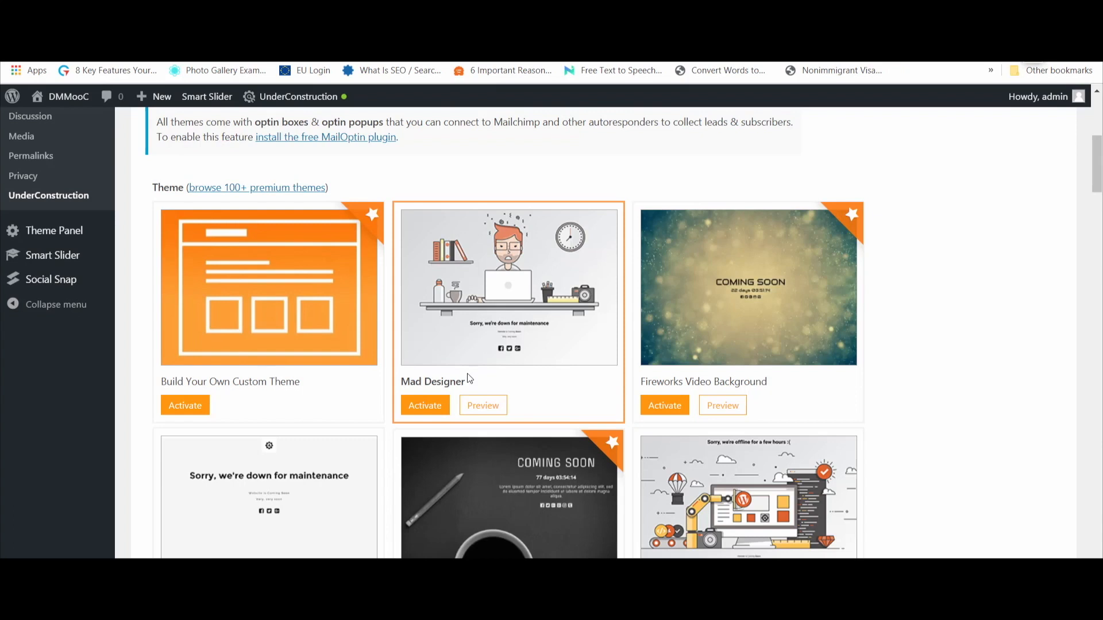
scroll(469, 377, up, 1)
click(1085, 48)
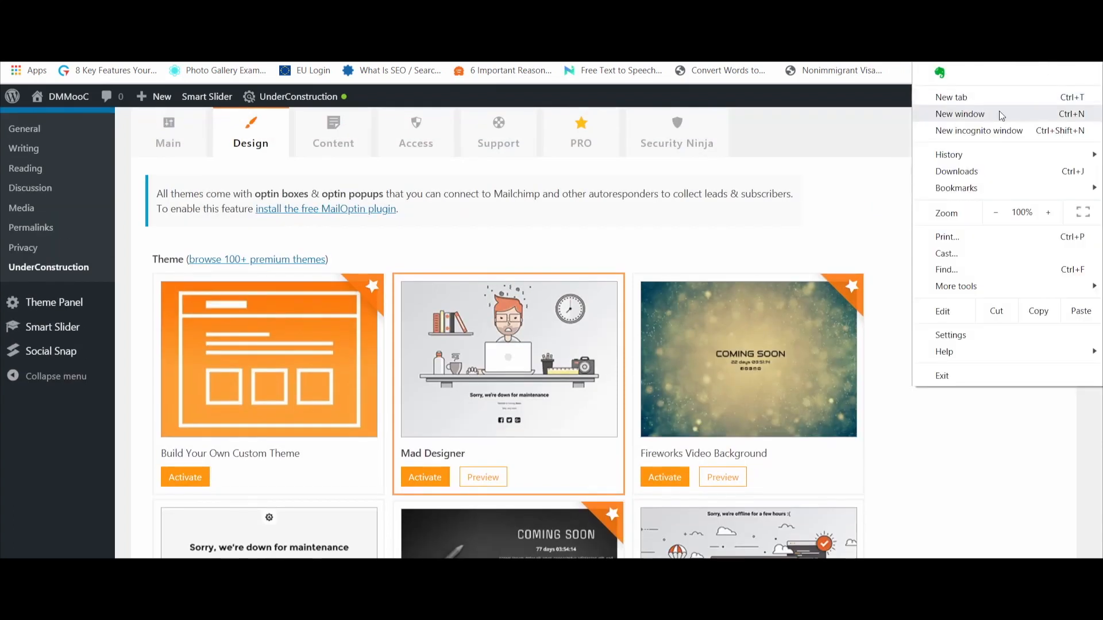
click(998, 129)
text(www.dmmooc.in)
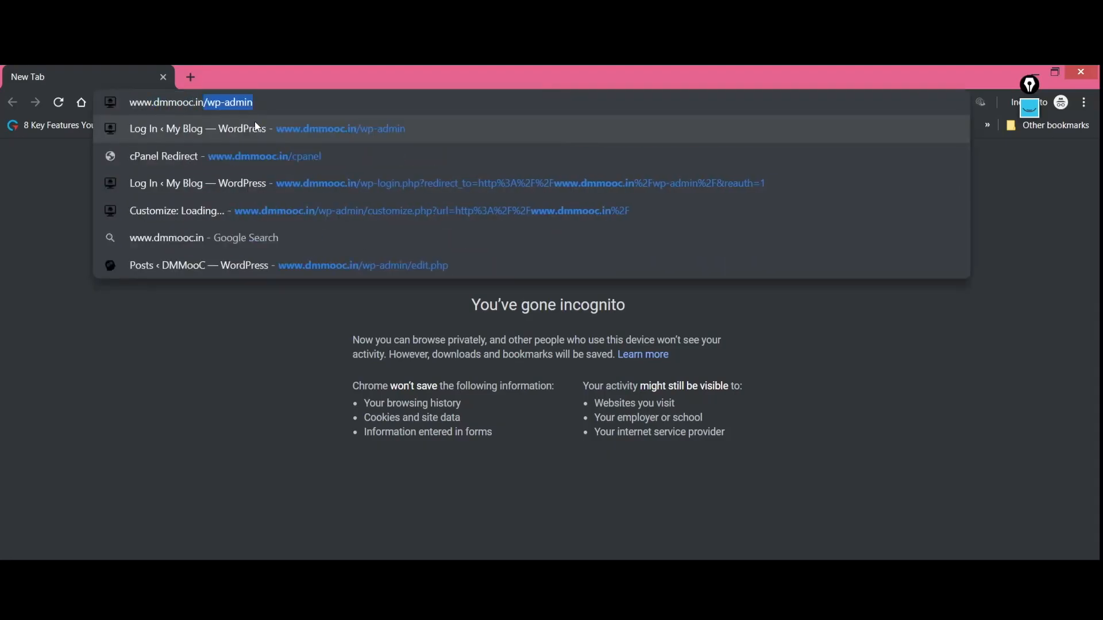
key(Return)
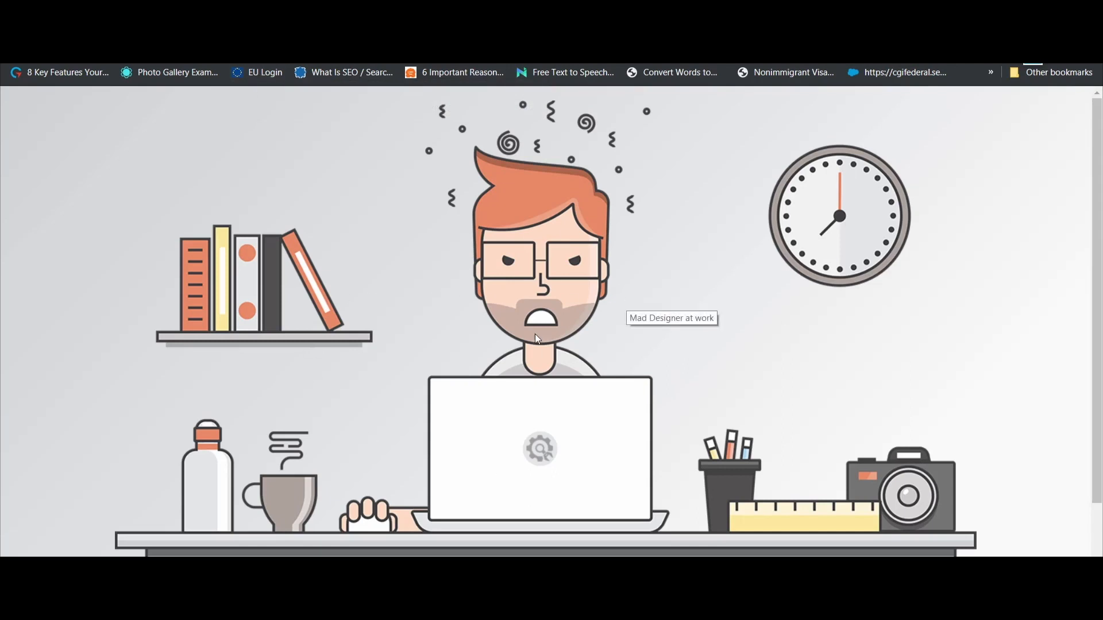
scroll(535, 337, down, 2)
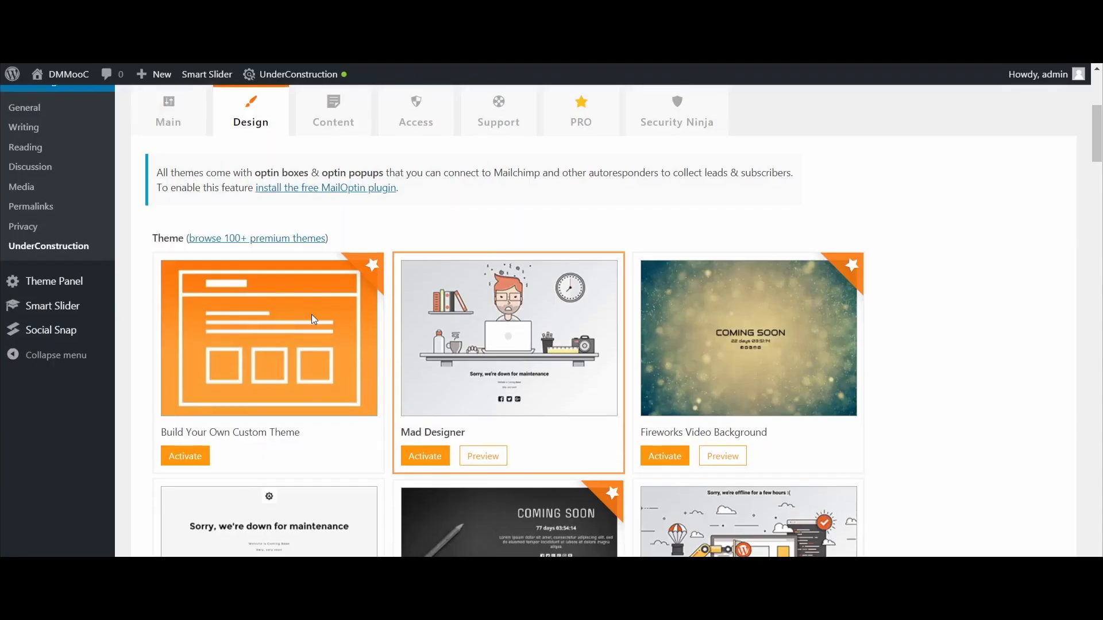
- Turn off Under Construction Mode in the plugin's main settings and check the site's home page with its recent posts in the incognito window
scroll(177, 259, up, 3)
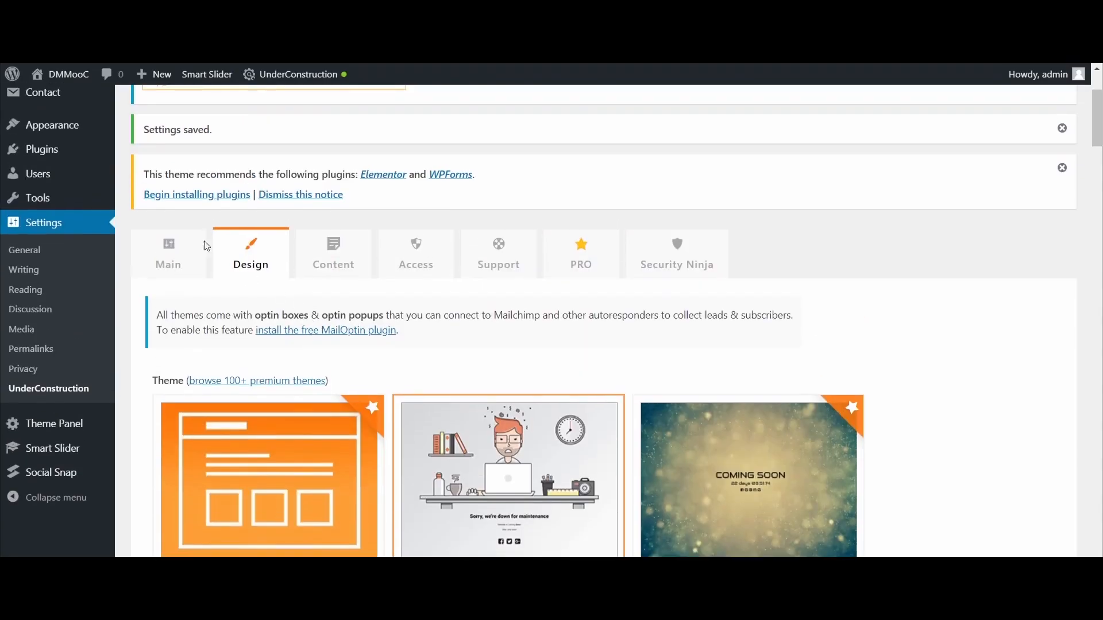
click(177, 258)
click(327, 328)
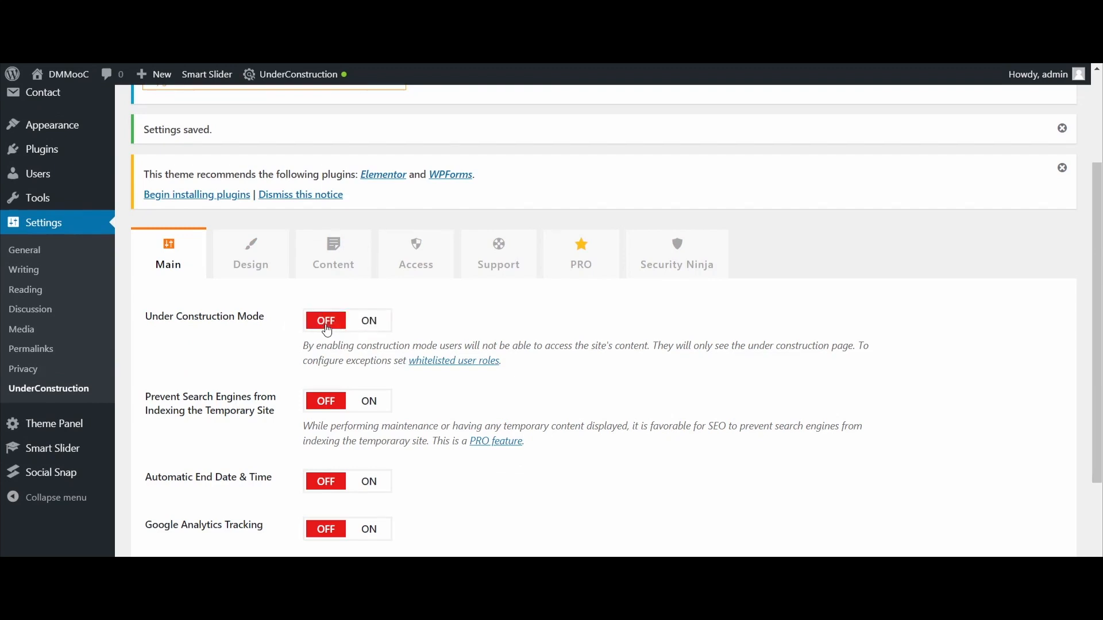
scroll(327, 330, down, 3)
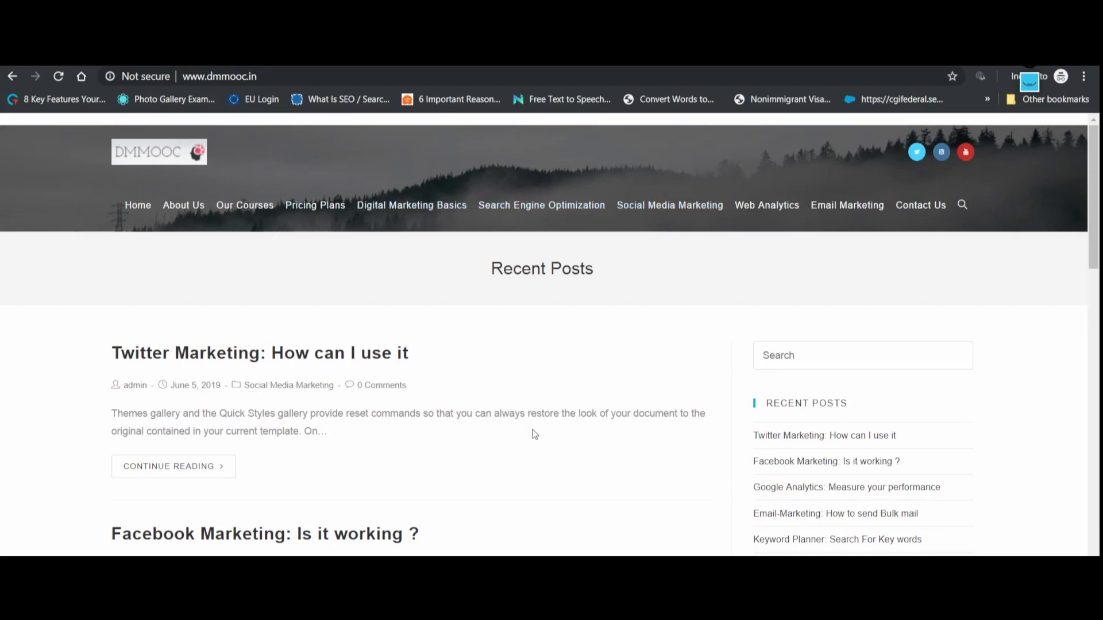
scroll(534, 435, down, 4)
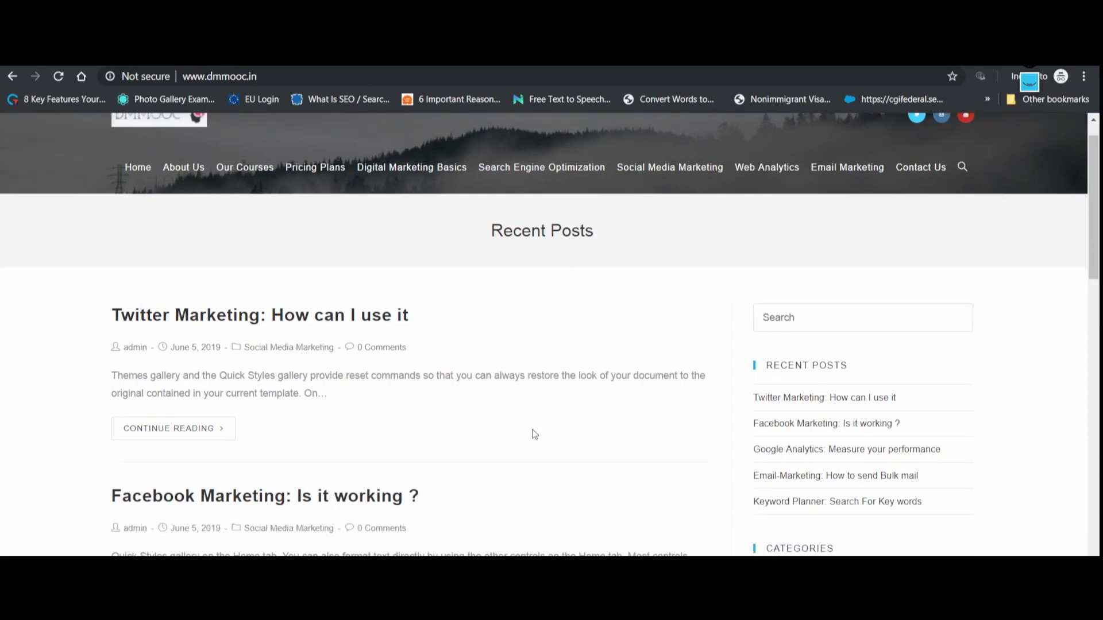
scroll(534, 435, down, 4)
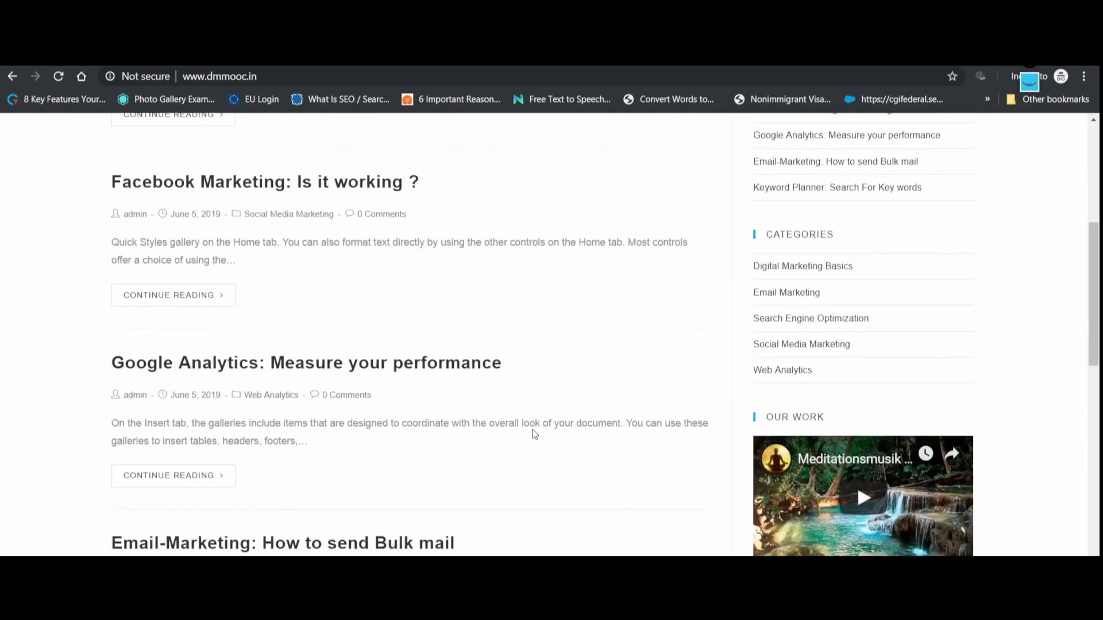